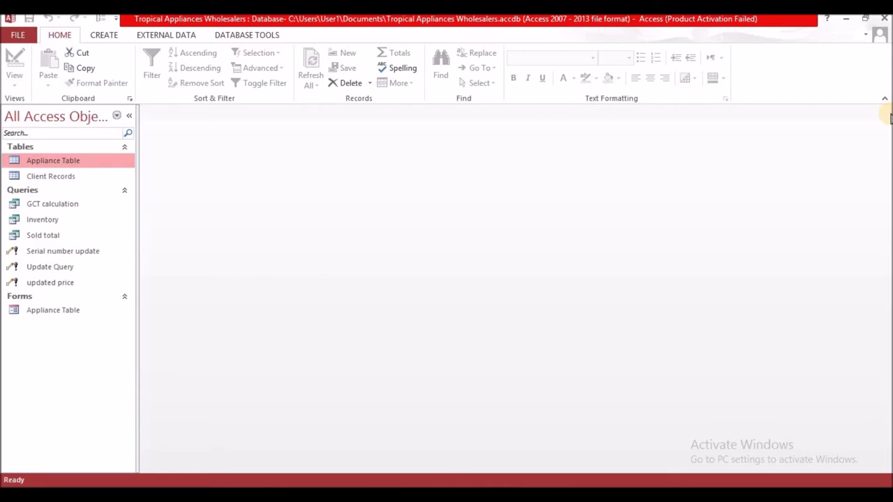
Open the Appliance Table datasheet and start a new query design that includes the Appliance Table.
double_click(106, 160)
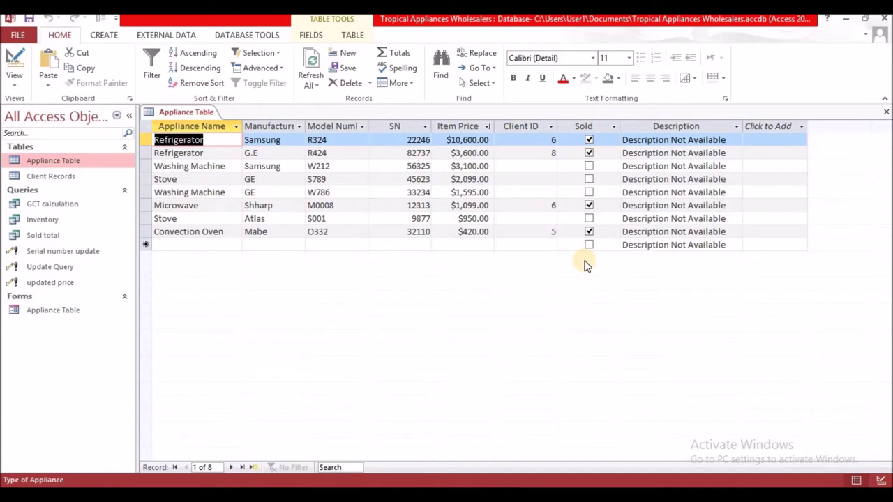
left_click(104, 36)
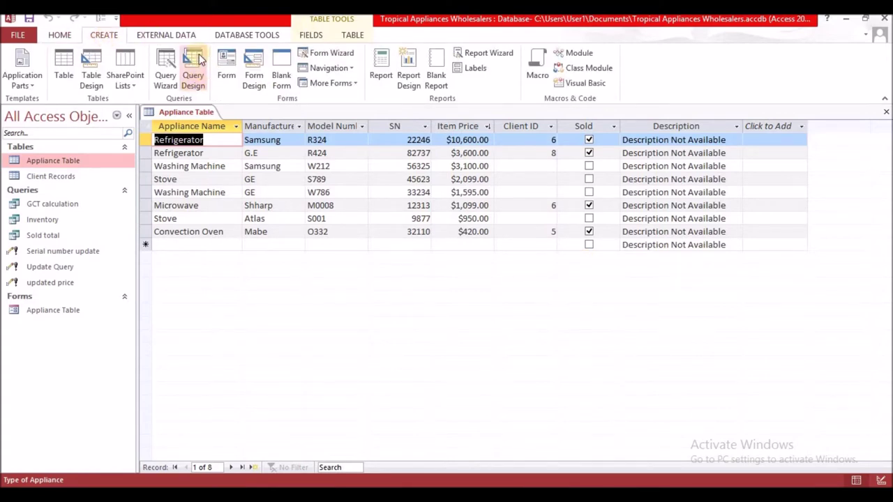
left_click(191, 68)
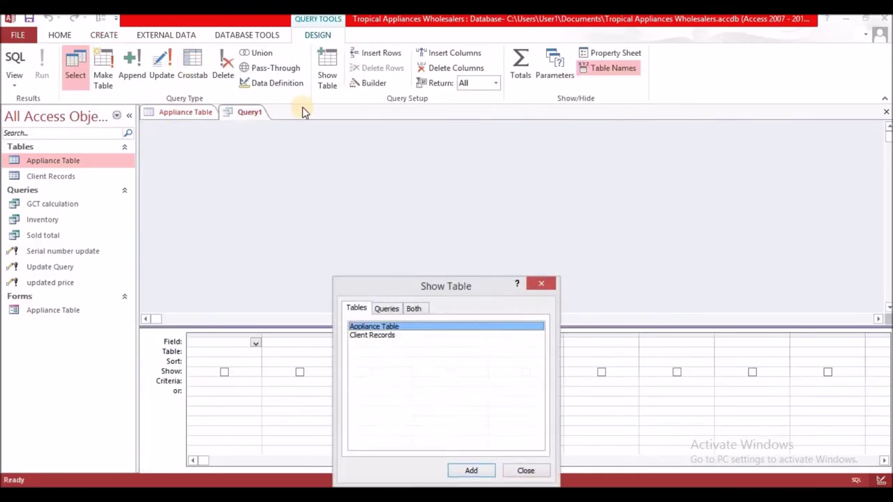
left_click(468, 472)
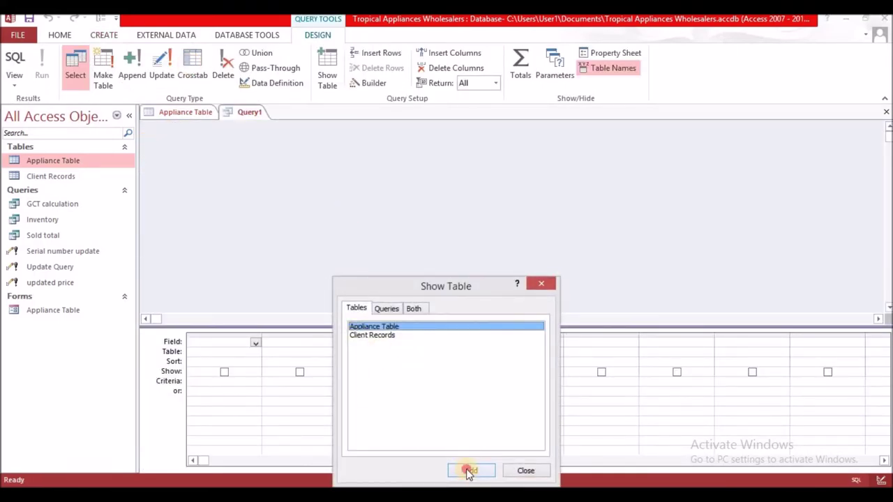
left_click(543, 283)
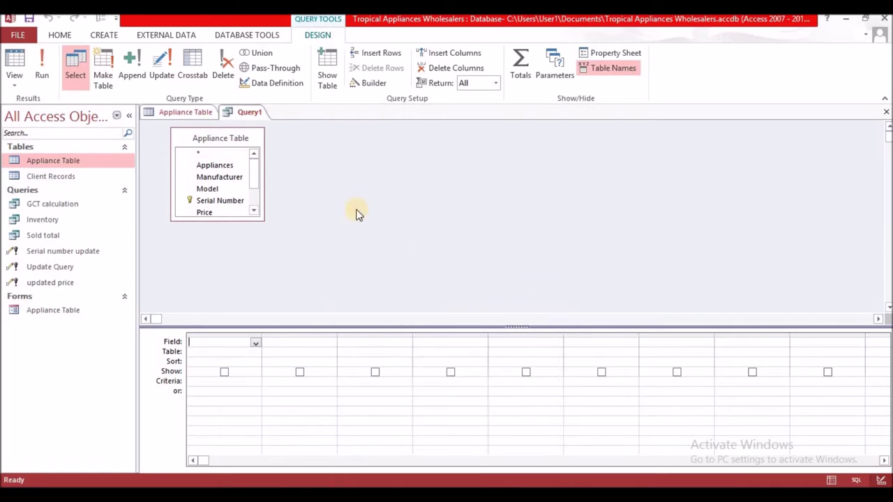
Add the Appliances, Model, Serial Number, Price and Sold fields to the query.
double_click(211, 168)
double_click(207, 189)
double_click(213, 200)
double_click(205, 212)
left_click(253, 209)
left_click(253, 210)
double_click(209, 205)
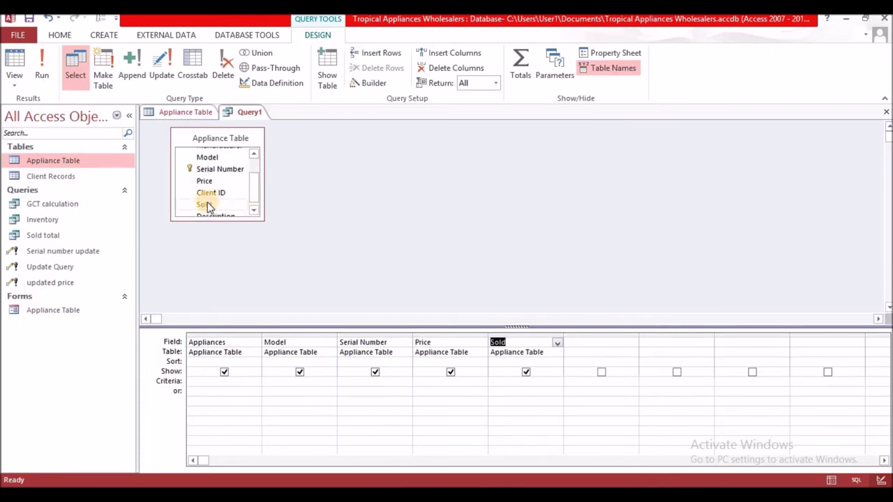
Set the Sold field's criterion to No and run the query.
left_click(494, 381)
type("No")
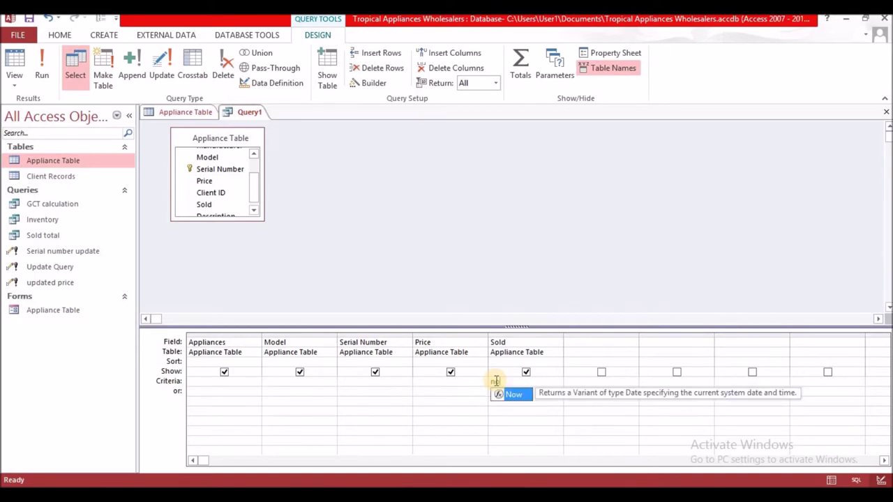
left_click(391, 437)
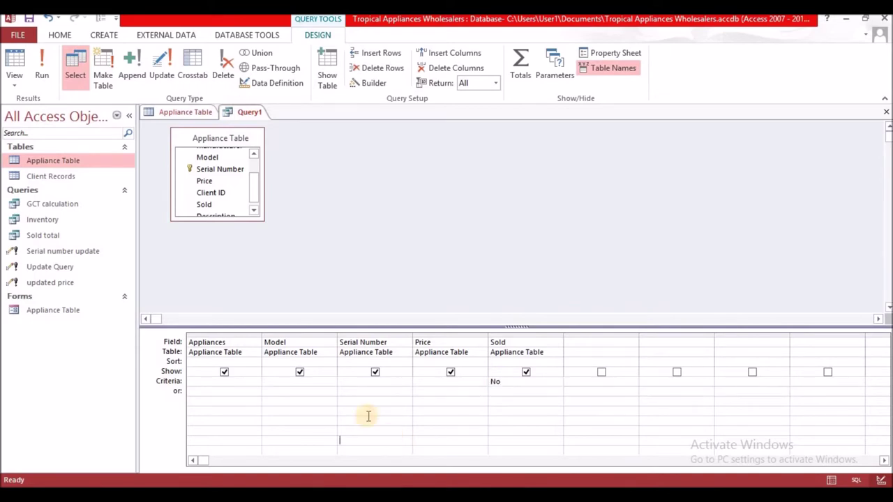
left_click(44, 73)
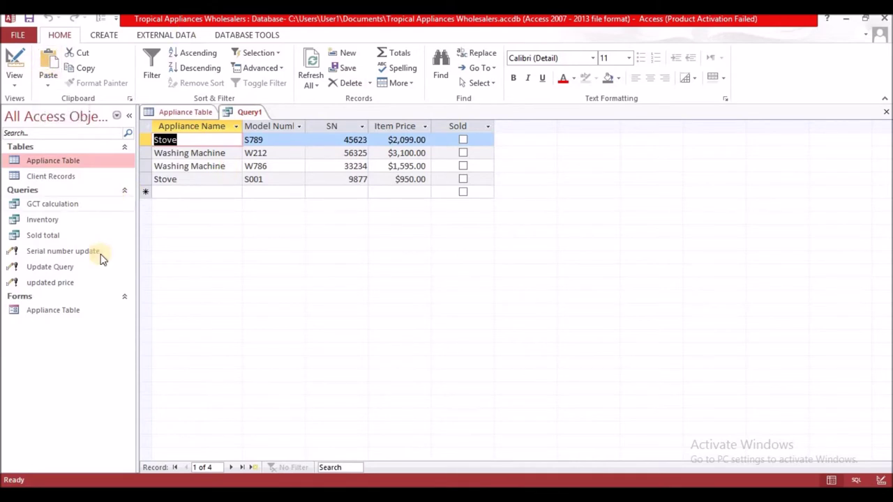
Save the query as queryreport, and close both the query and the Appliance Table.
right_click(252, 113)
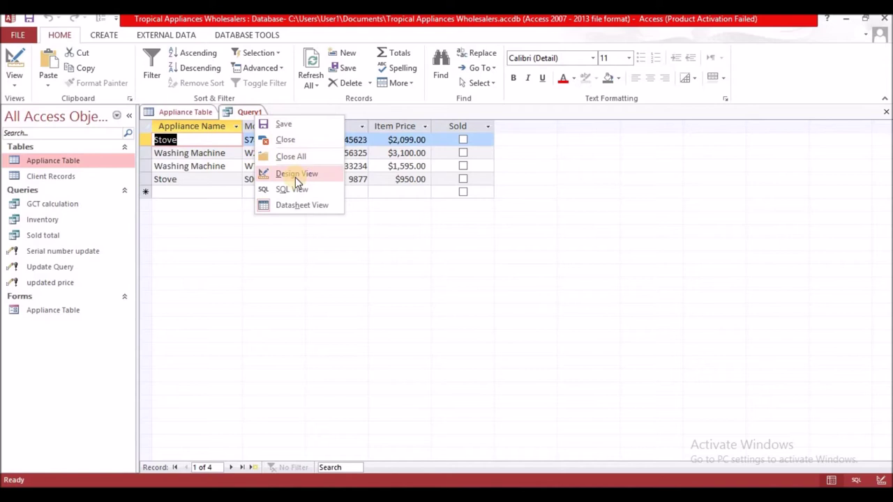
left_click(284, 125)
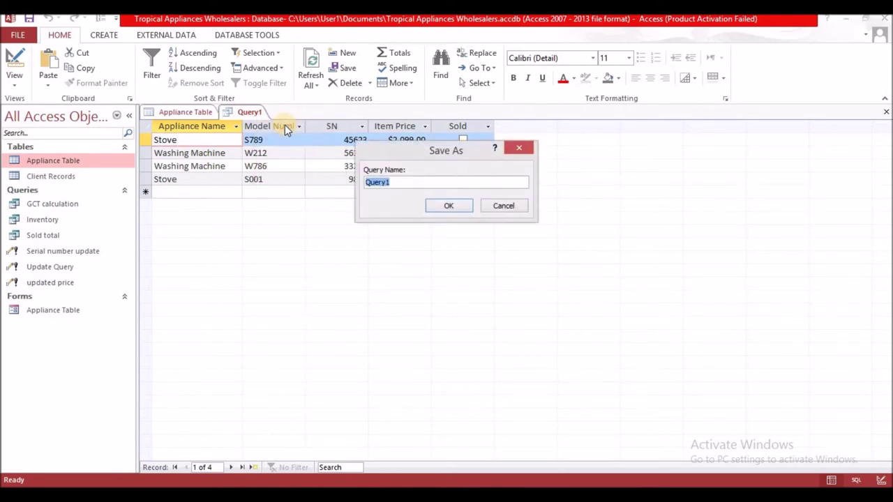
type("queryreport")
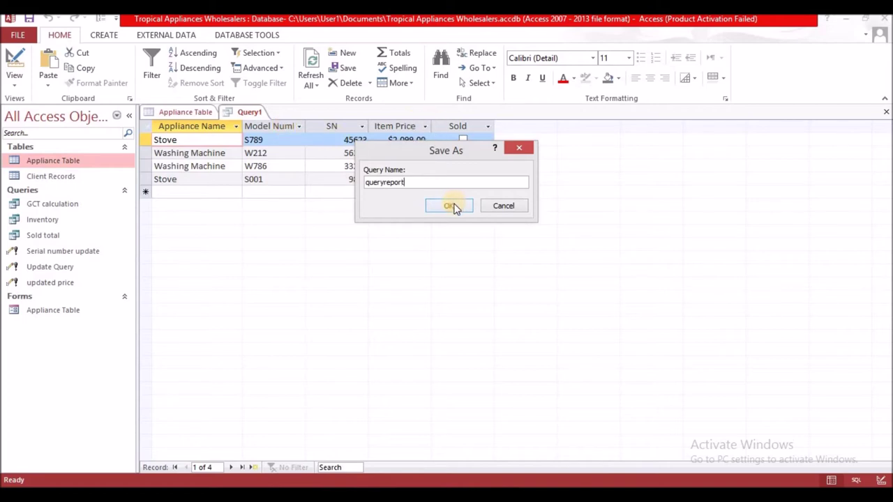
left_click(452, 206)
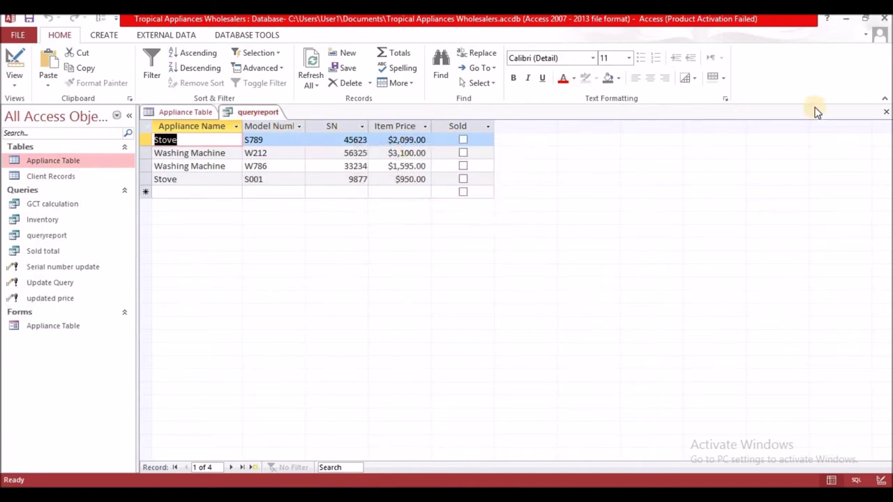
left_click(886, 112)
left_click(886, 112)
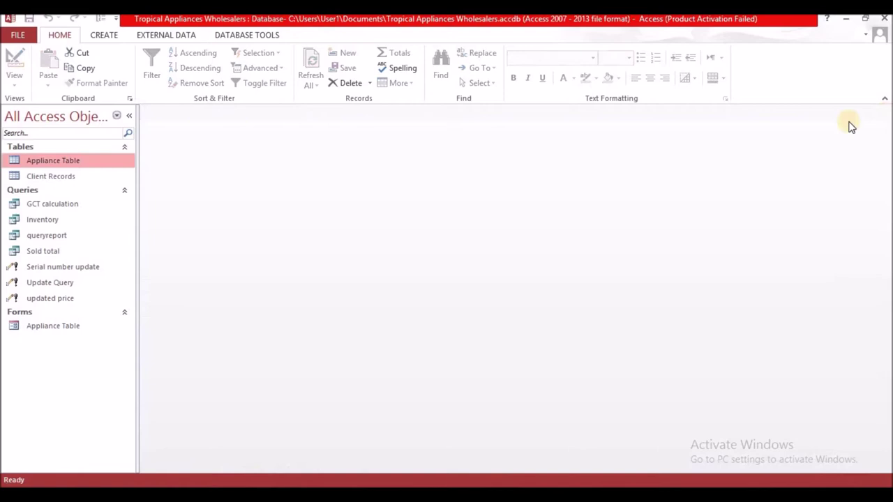
Start a report with the Report Wizard, using all fields from the queryreport query.
left_click(105, 34)
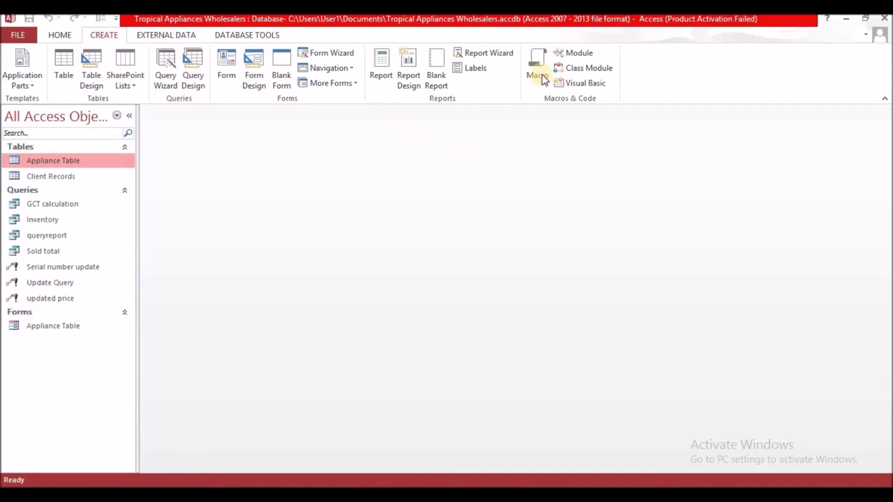
left_click(463, 56)
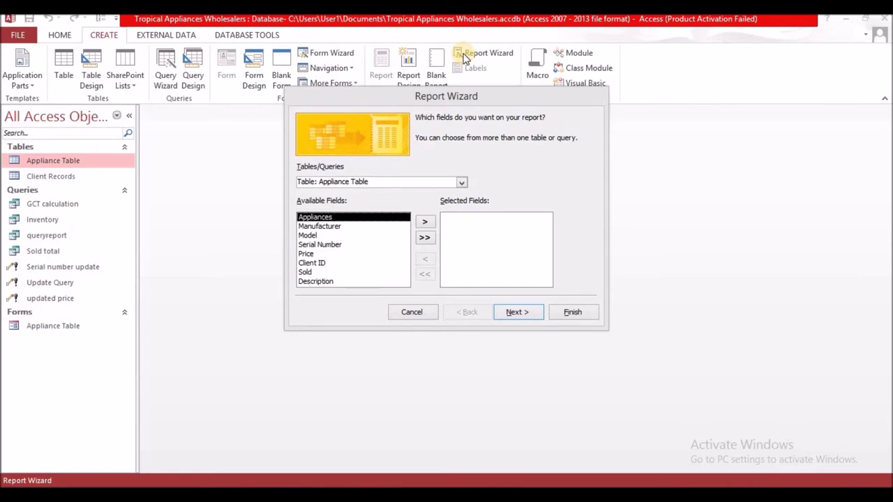
left_click(461, 182)
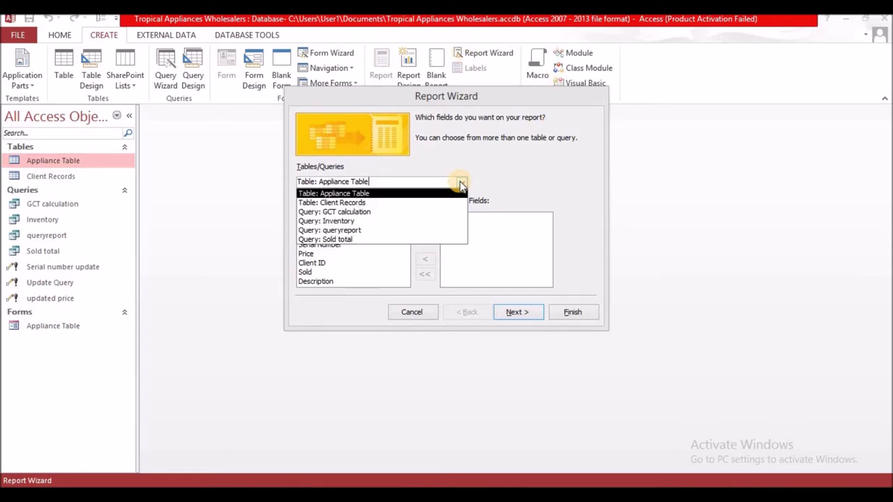
left_click(348, 233)
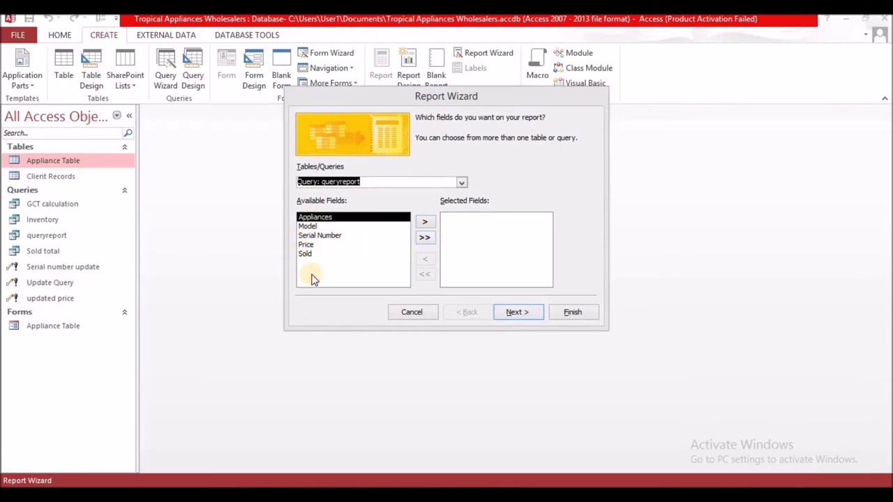
left_click(425, 243)
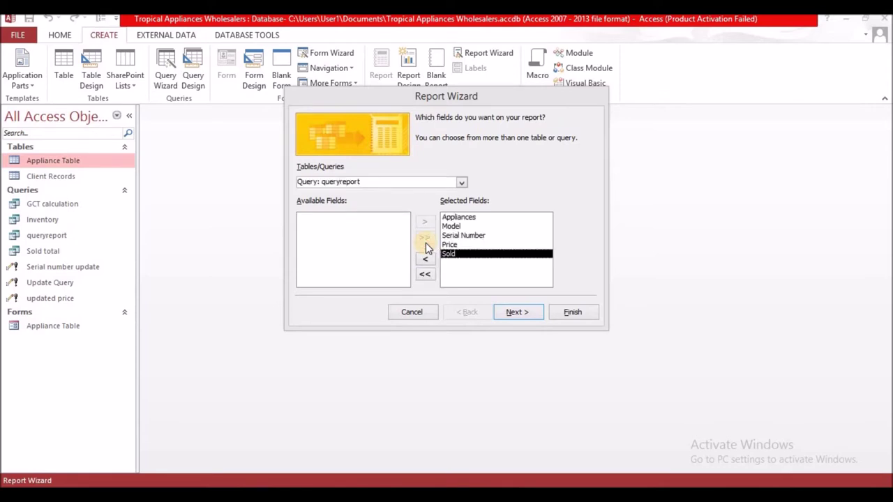
left_click(519, 319)
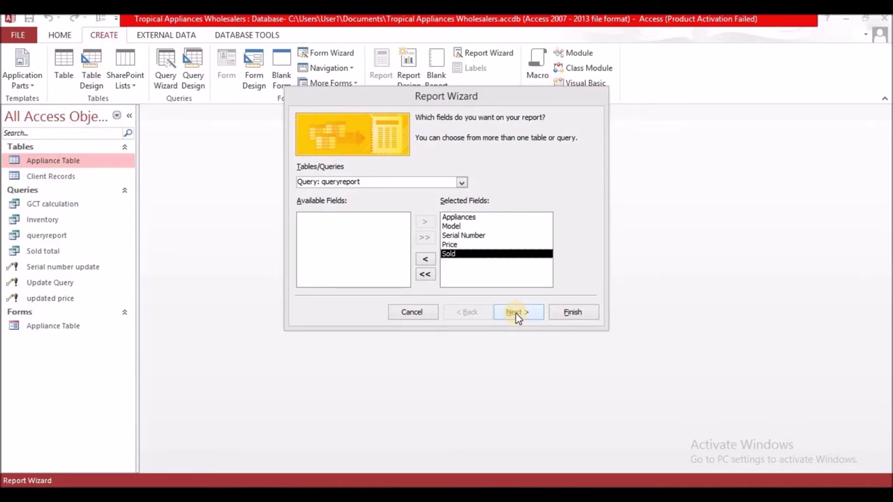
left_click(515, 312)
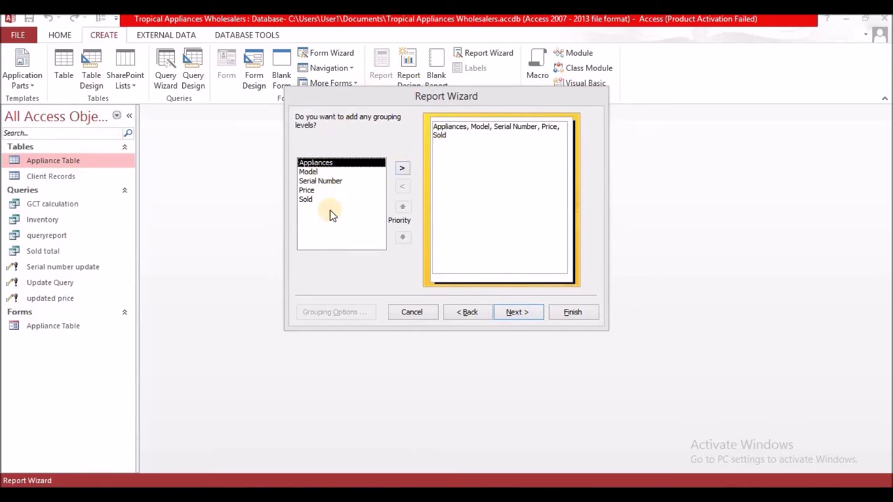
Group the report by Appliances and sort its detail records by Price in ascending order.
double_click(309, 164)
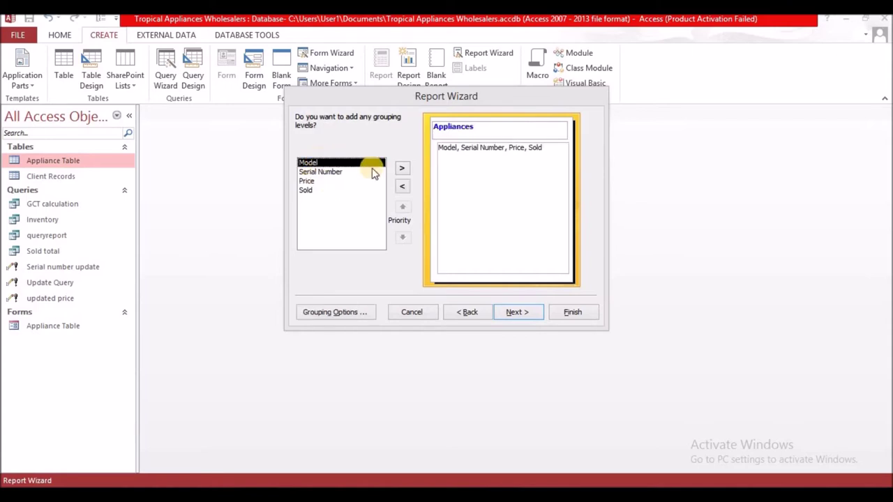
left_click(514, 314)
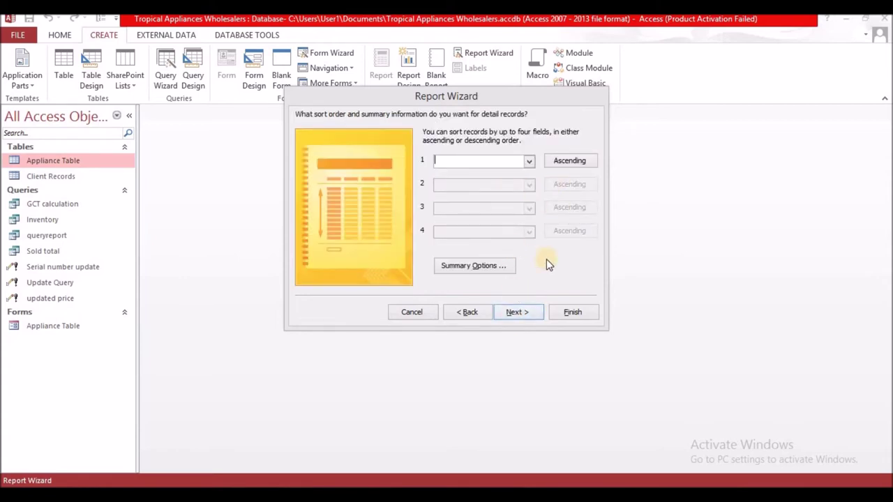
left_click(530, 163)
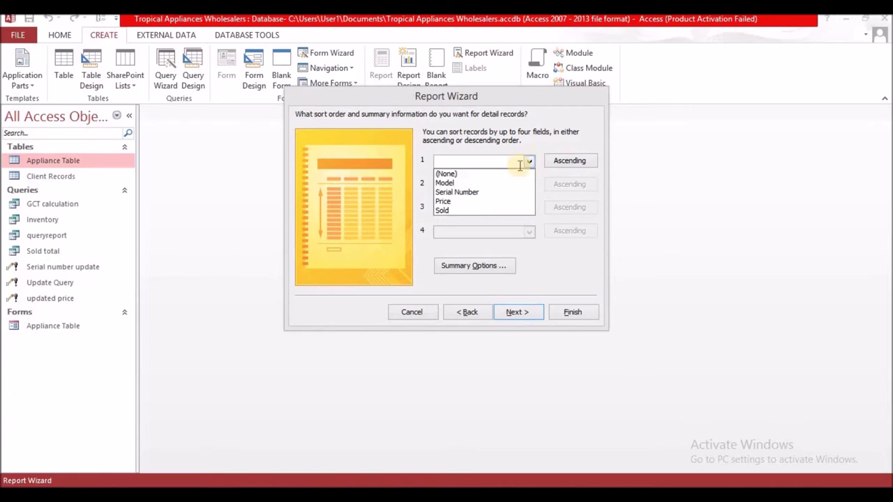
left_click(453, 203)
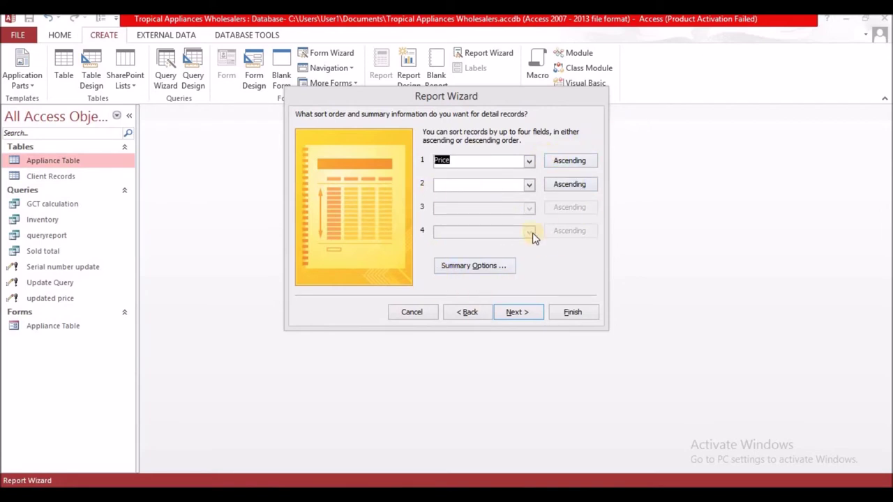
Add a Sum summary for the Price field, showing both detail and summary.
left_click(479, 269)
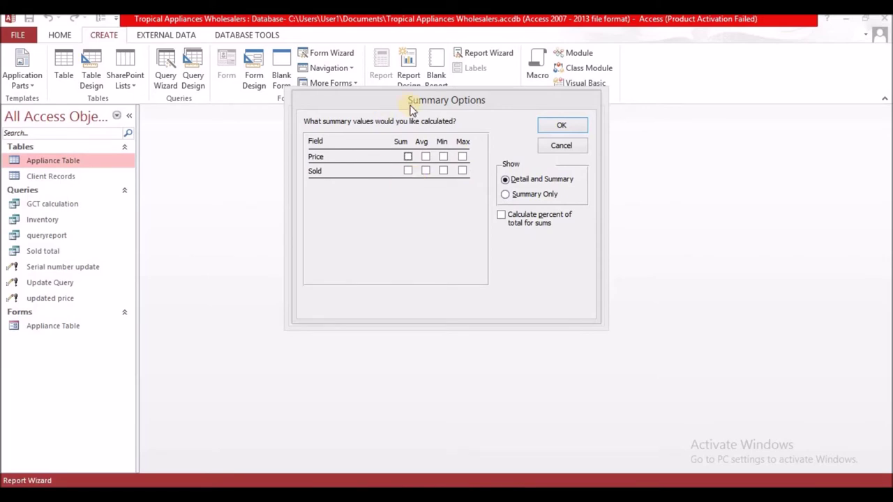
left_click(408, 157)
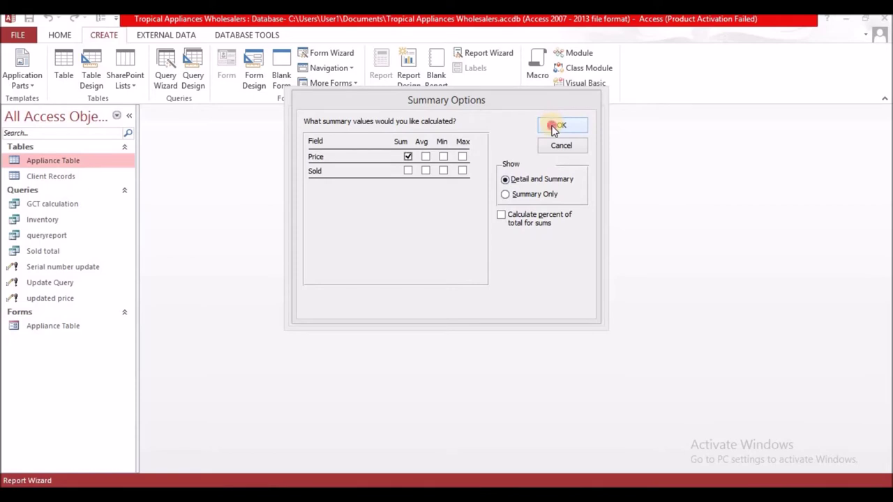
left_click(556, 128)
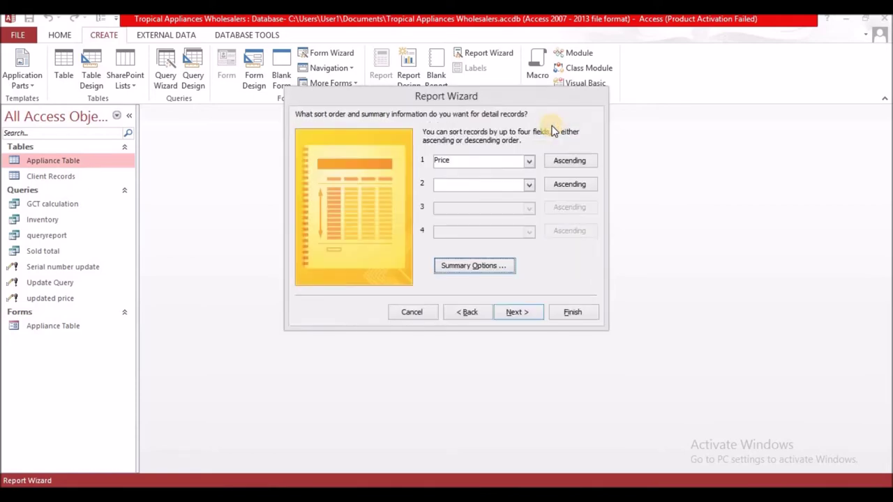
left_click(521, 316)
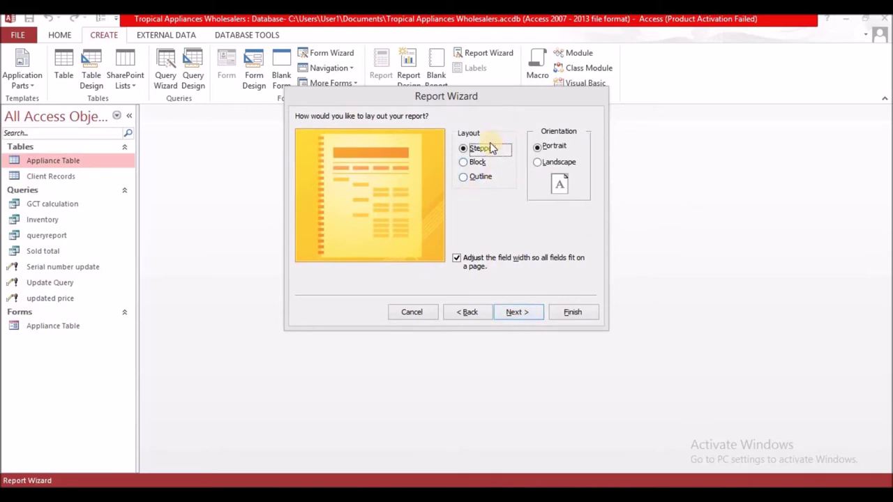
Compare the Block and Outline layouts, and set the report to Stepped layout with Landscape orientation.
left_click(474, 163)
left_click(477, 177)
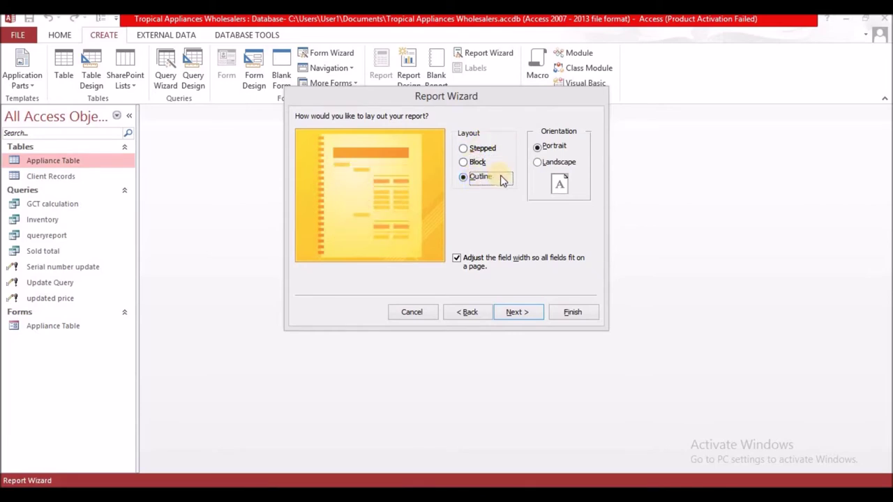
left_click(463, 163)
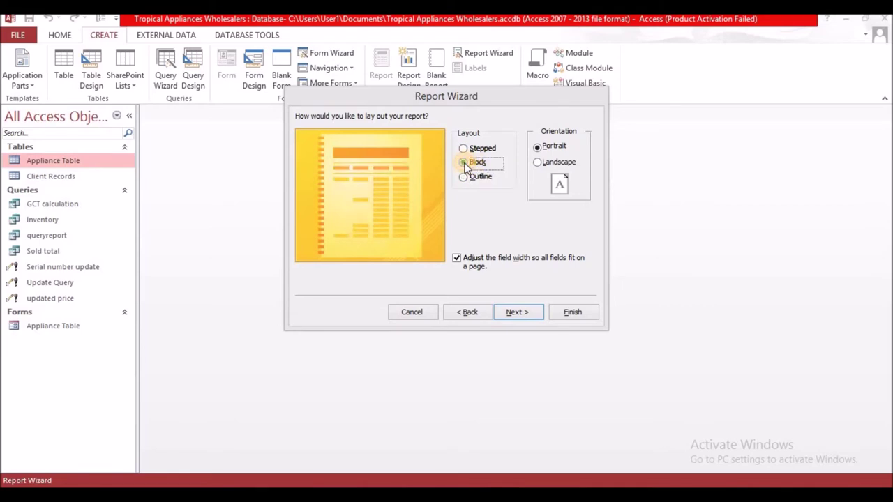
left_click(464, 150)
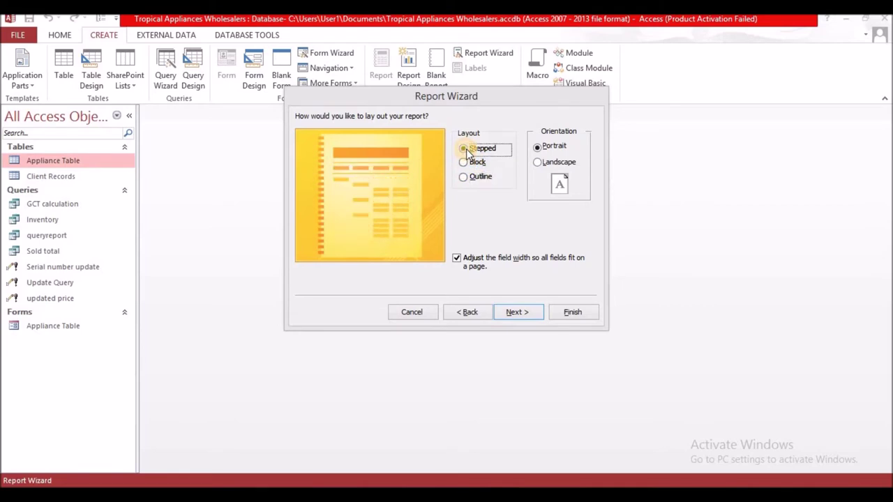
left_click(561, 161)
left_click(518, 313)
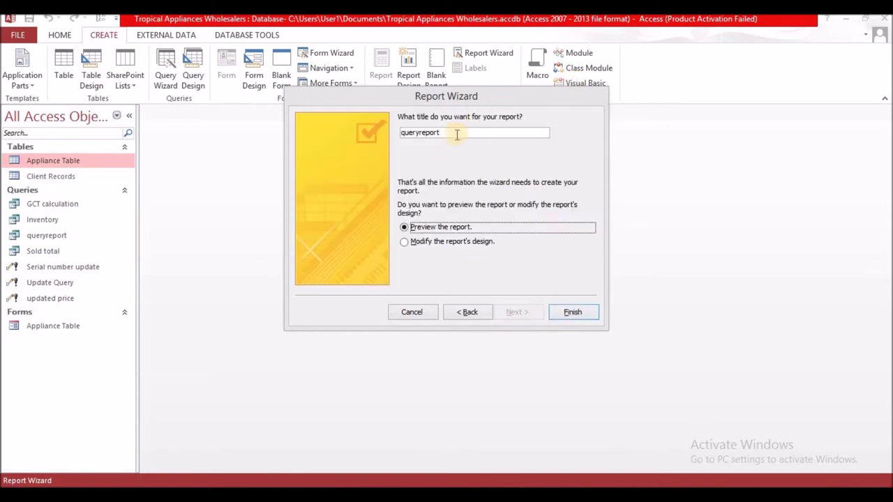
Title the report Appliance and finish the wizard with the report opened in preview.
left_click(455, 133)
key("BackSpace")
key("BackSpace")
key("BackSpace")
key("BackSpace")
key("BackSpace")
key("BackSpace")
key("BackSpace")
key("BackSpace")
key("BackSpace")
key("BackSpace")
key("BackSpace")
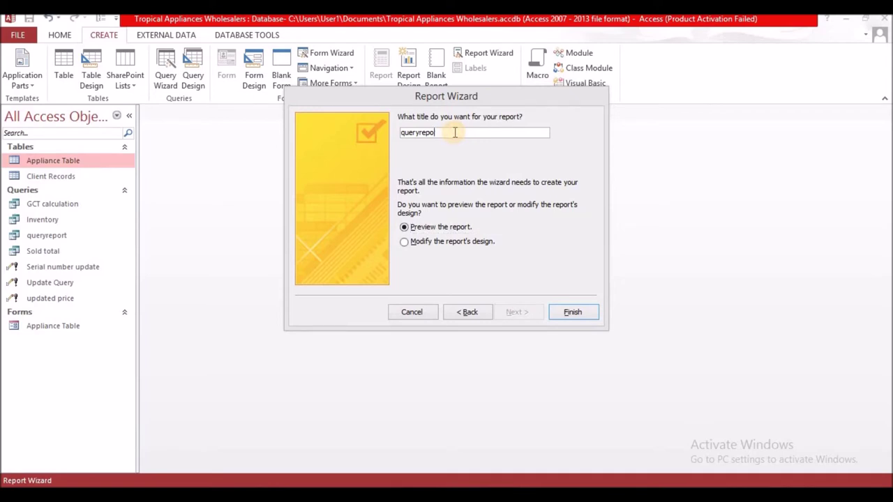
type("Appliancre")
left_click(570, 313)
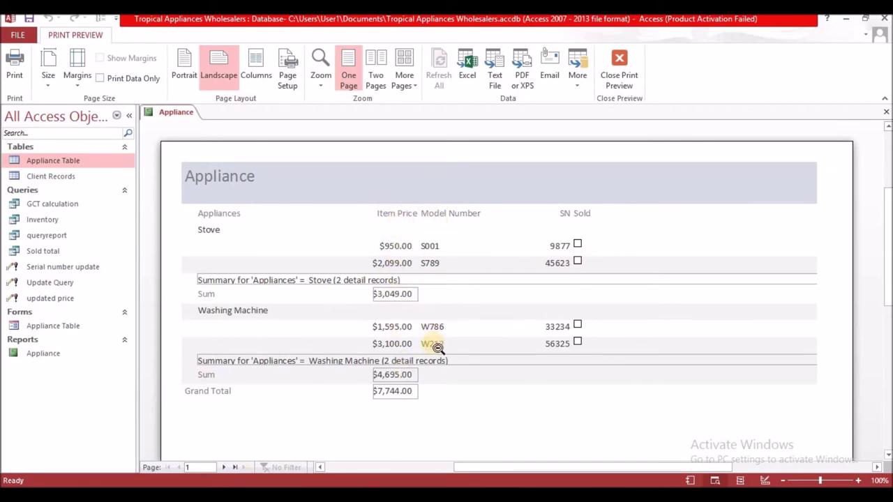
Open the Appliance report in Design View.
left_click(34, 352)
right_click(33, 352)
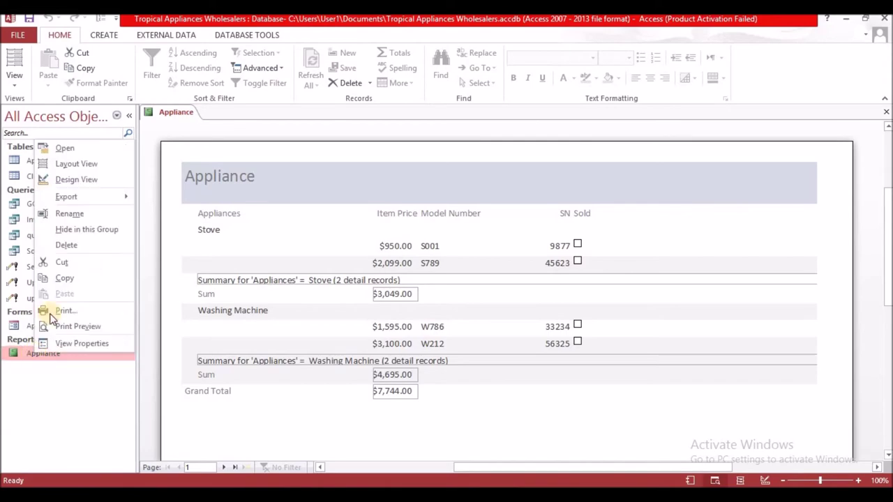
left_click(81, 179)
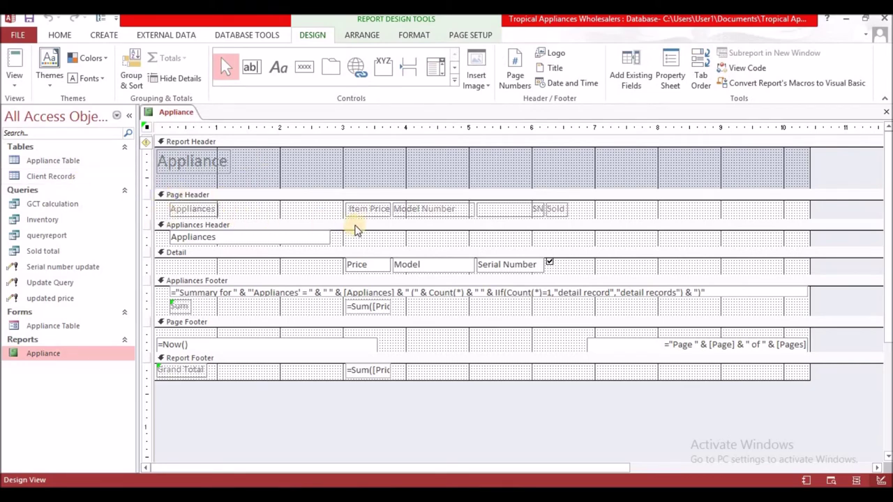
Move the Sold label in the page header right to about 8.4 inches on the ruler.
left_click(567, 209)
key("Right")
key("Right")
key("Right")
key("Right")
key("Right")
key("Right")
key("Right")
key("Right")
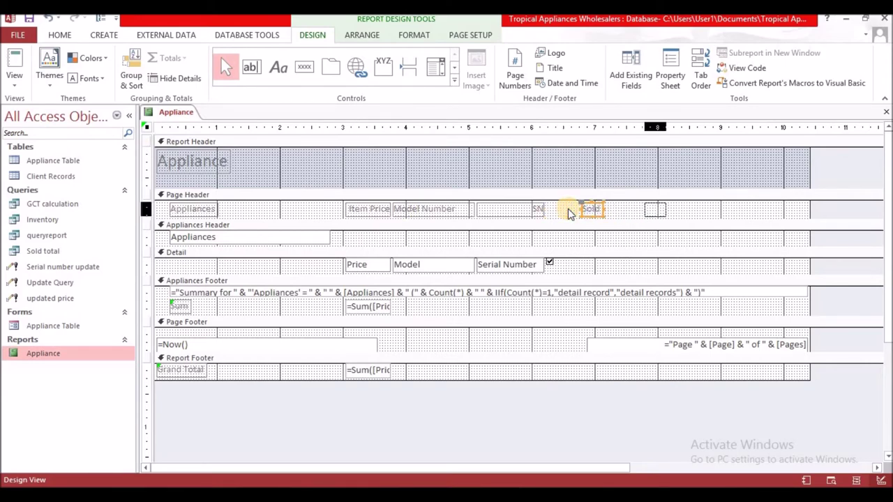
key("Right")
key("Right")
key("Right")
key("Right")
key("Right")
key("Right")
key("Right")
key("Right")
key("Right")
key("Right")
key("Right")
key("Right")
key("Right")
key("Right")
key("Right")
key("Right")
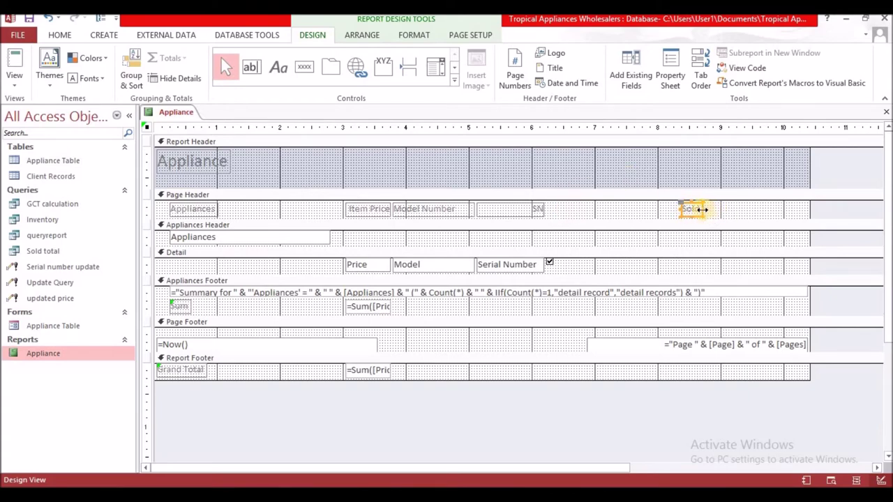
Widen the Sold label to about 1.15 inches and shift it back so it starts at the 8-inch mark.
left_click(701, 209)
left_click_drag(724, 210, 751, 211)
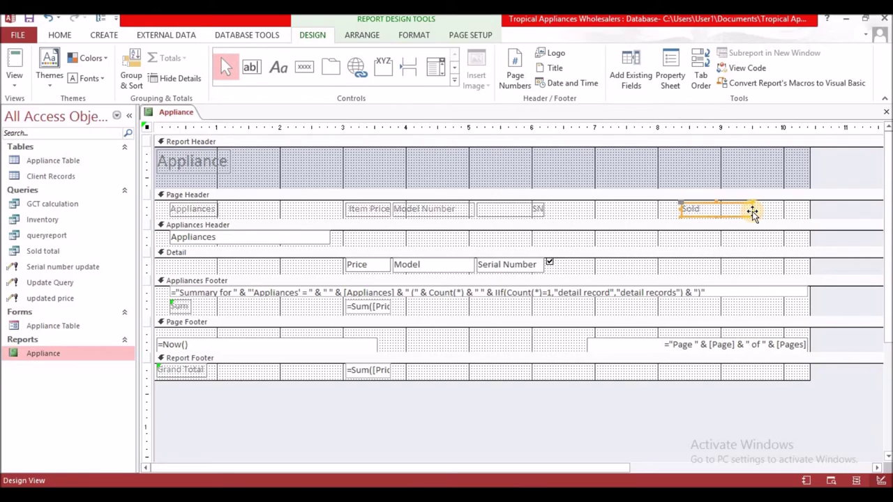
key("Left")
key("Left")
key("Left")
key("Left")
key("Left")
key("Left")
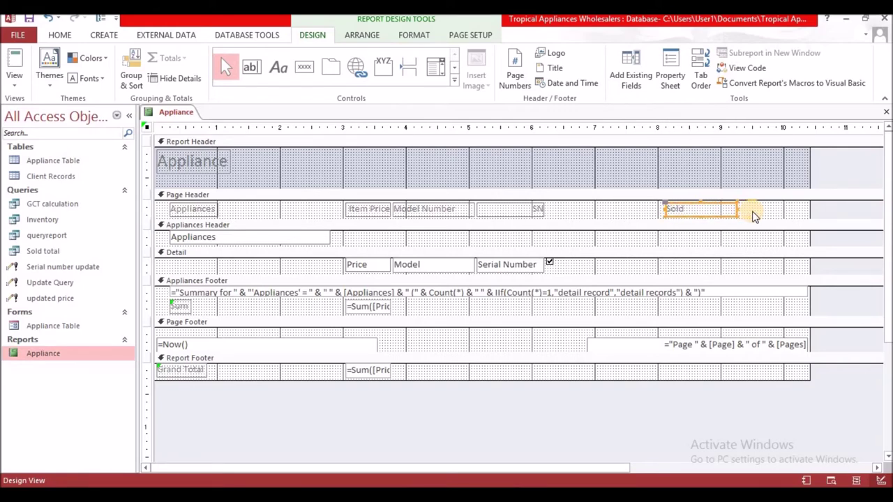
key("Left")
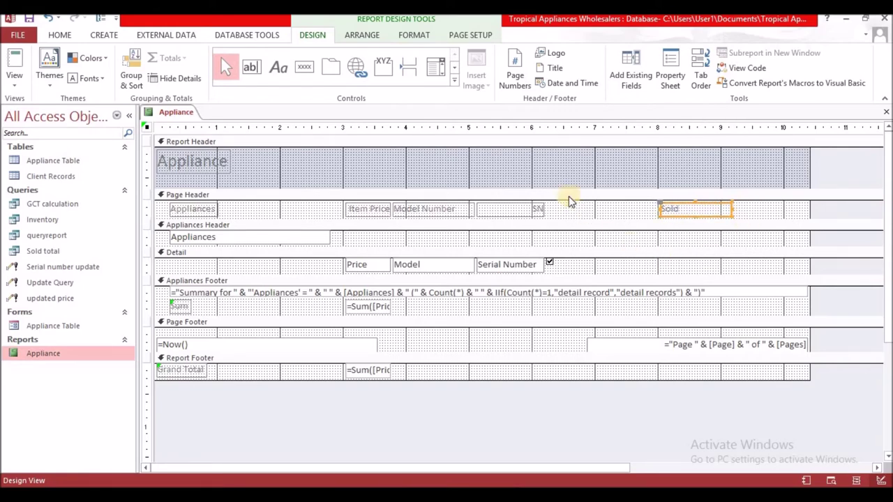
Move the SN label in the page header right so that it starts at the 6-inch mark.
left_click(506, 216)
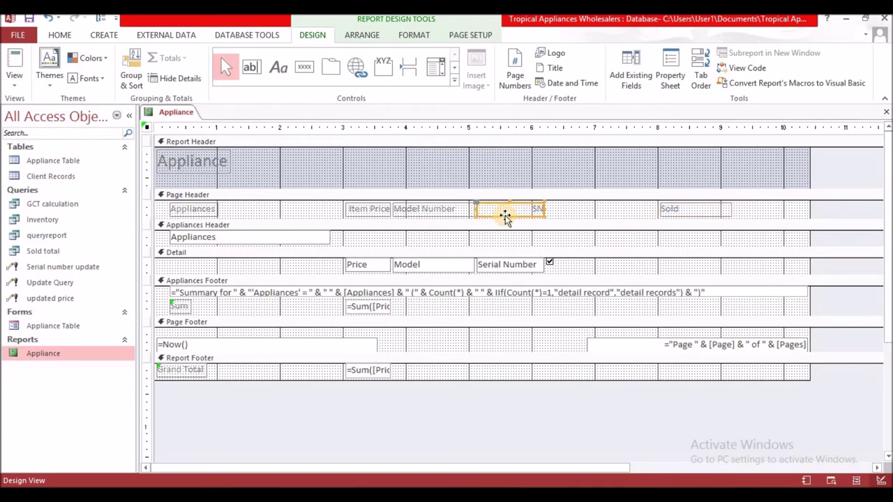
key("Right")
key("Right")
key("Right")
key("Right")
key("Right")
key("Right")
key("Right")
key("Right")
key("Right")
key("Right")
key("Right")
key("Right")
key("Right")
key("Right")
key("Right")
key("Right")
key("Right")
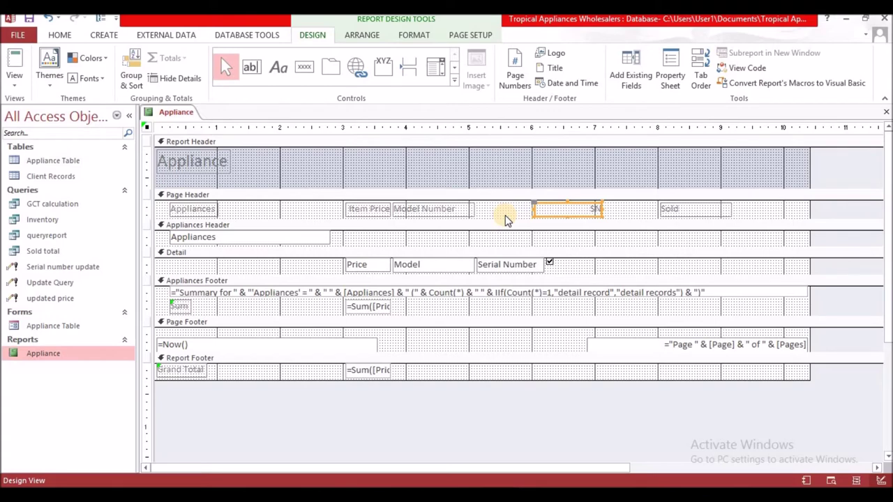
Move the Item Price label in the page header left to the 2-inch mark and widen it to about 1.2 inches.
left_click(348, 213)
key("Left")
key("Left")
key("Left")
key("Left")
key("Left")
key("Left")
key("Left")
key("Left")
key("Left")
key("Left")
key("Left")
key("Left")
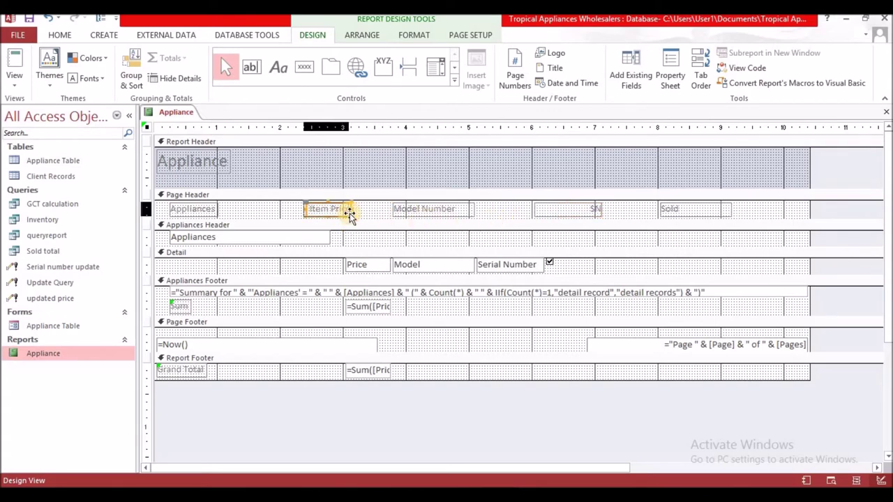
key("Left")
key("Left")
key("Left")
key("Left")
key("Left")
key("Left")
key("Left")
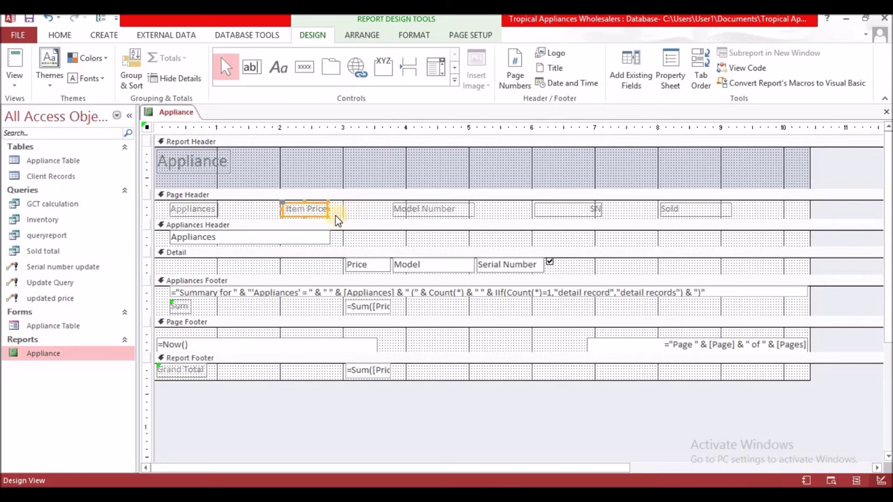
left_click_drag(328, 209, 359, 212)
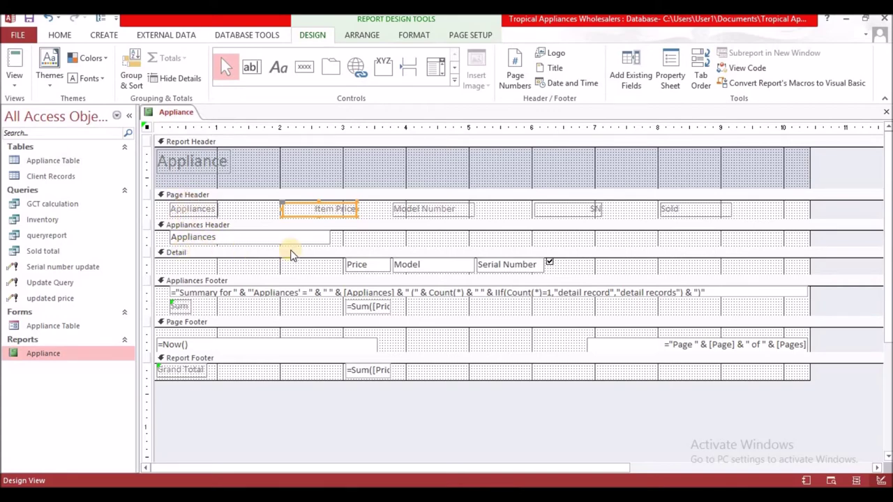
Move the Price field in the Detail section left to the 2-inch mark, beneath its Item Price heading.
left_click(360, 266)
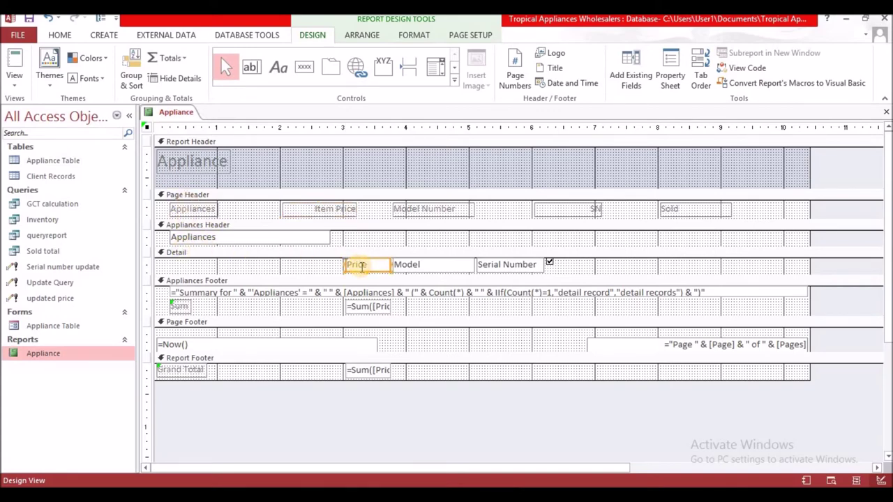
key("Left")
key("Left")
key("Left")
key("Left")
key("Left")
key("Left")
key("Left")
key("Left")
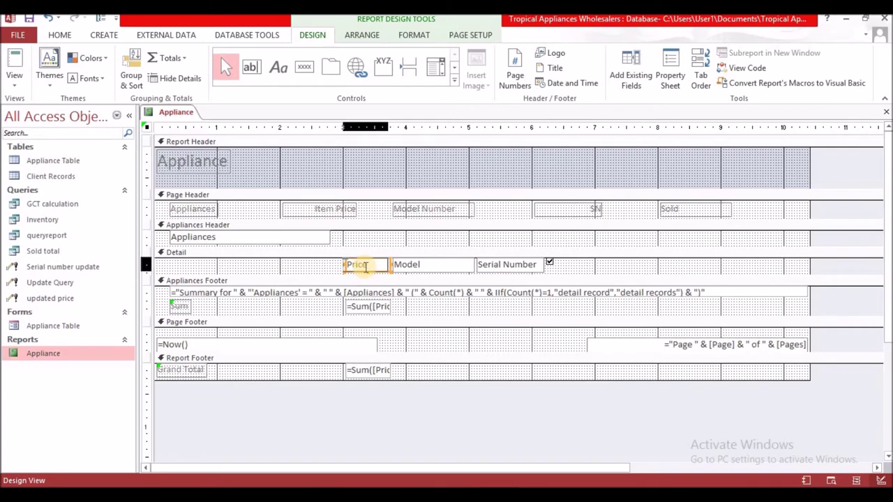
key("Left")
key("Left")
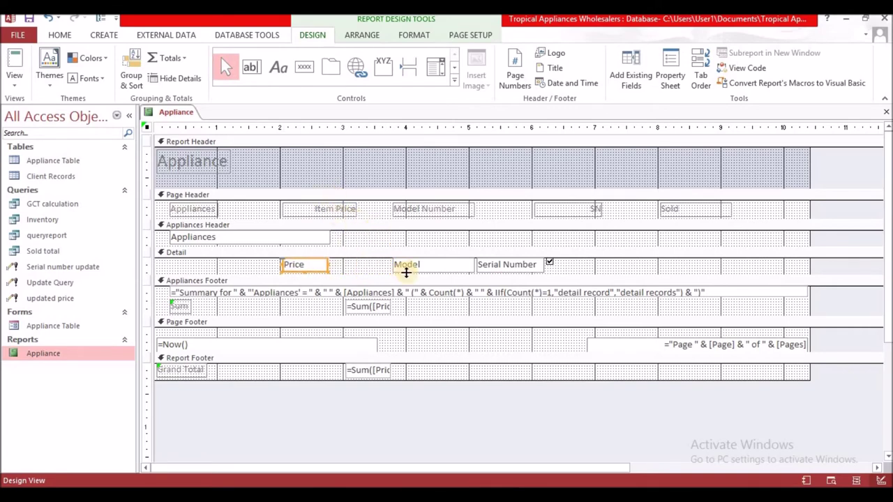
Move the Sold check box in the Detail section right to about 8.5 inches, beneath the Sold heading.
left_click(510, 269)
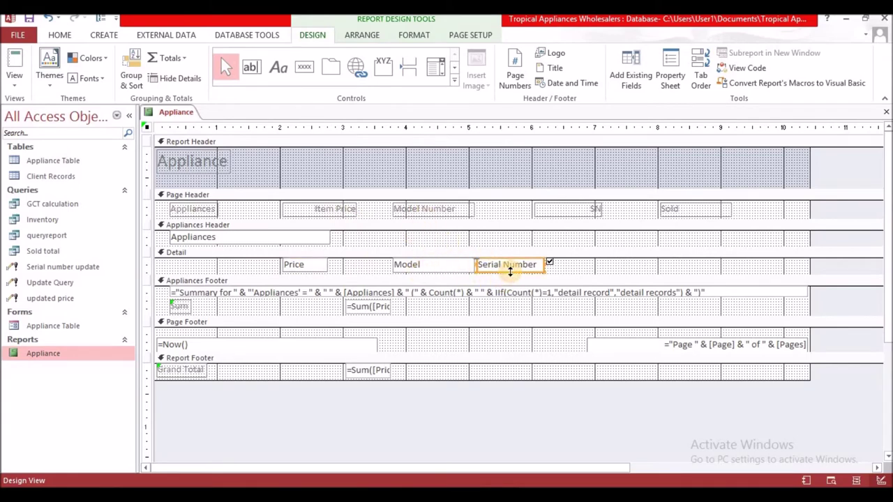
left_click(550, 264)
key("Right")
key("Right")
key("Right")
key("Right")
key("Right")
key("Right")
key("Right")
key("Right")
key("Right")
key("Right")
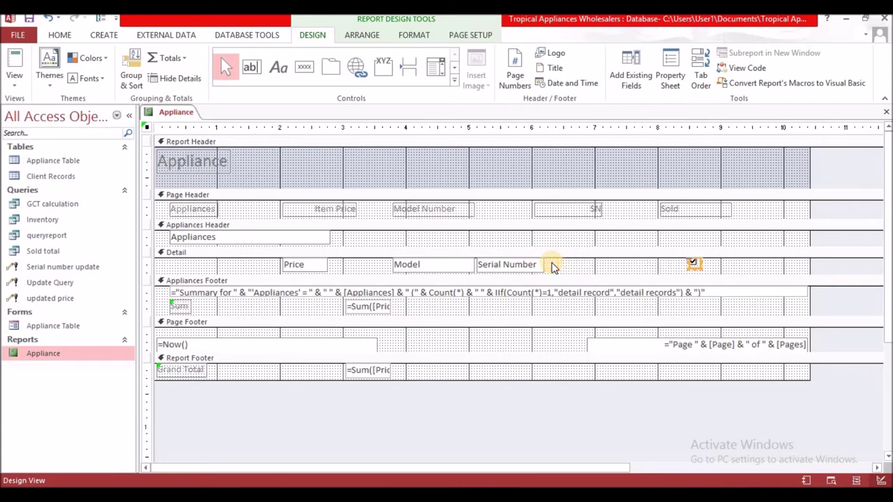
Move the Serial Number field in the Detail section right to the 6-inch mark, beneath the SN heading.
left_click(537, 264)
key("Right")
key("Right")
key("Right")
key("Right")
key("Right")
key("Right")
key("Right")
key("Right")
key("Right")
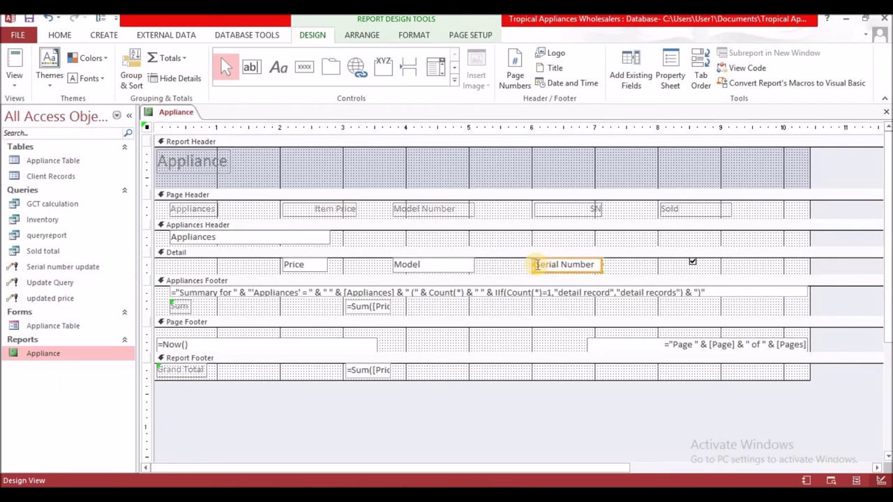
Widen the price sum boxes to about 1.3 inches in the Appliances Footer and about 1.5 inches in the Report Footer.
left_click(370, 310)
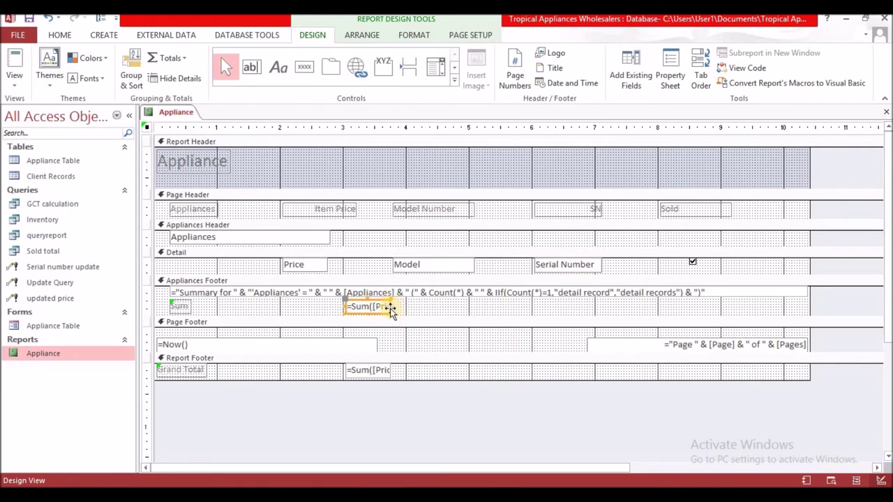
left_click_drag(392, 308, 429, 316)
left_click(376, 374)
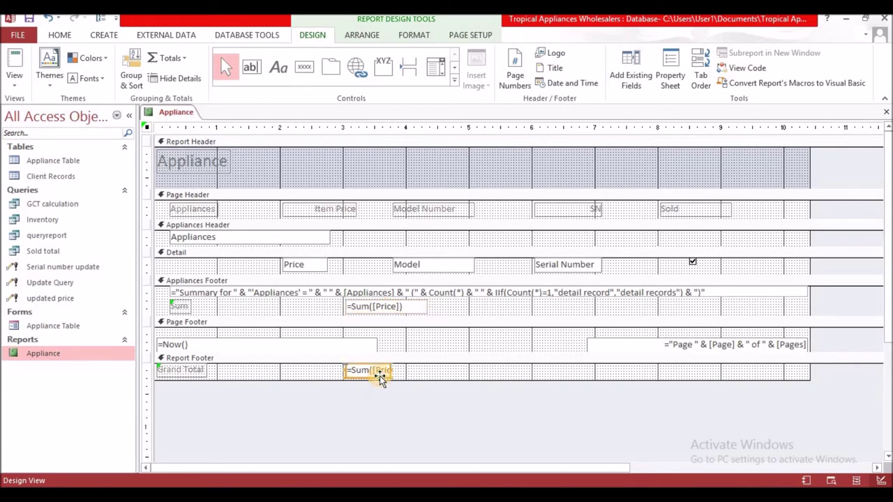
left_click_drag(392, 370, 440, 371)
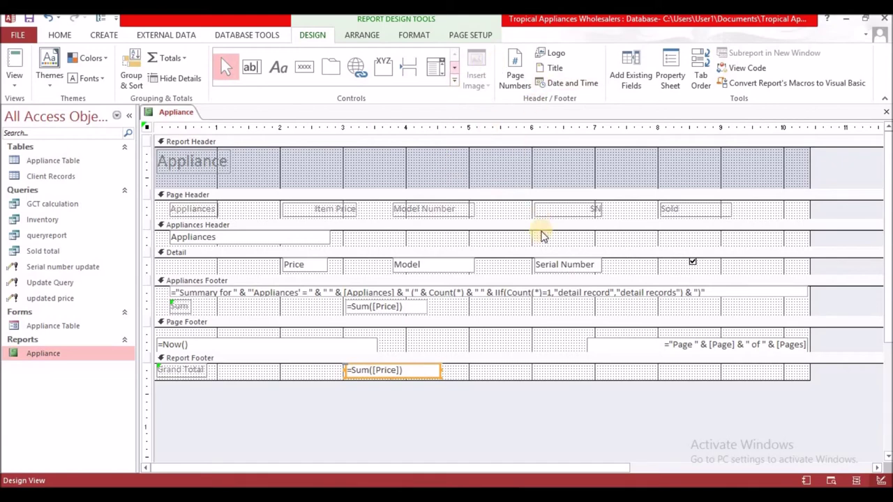
Save the Appliance report's design and open the report in Report View.
right_click(180, 115)
left_click(203, 118)
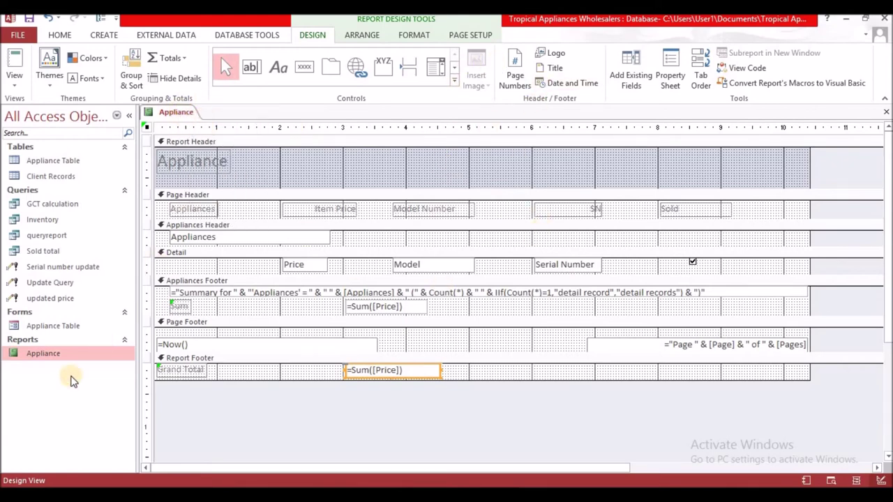
double_click(62, 355)
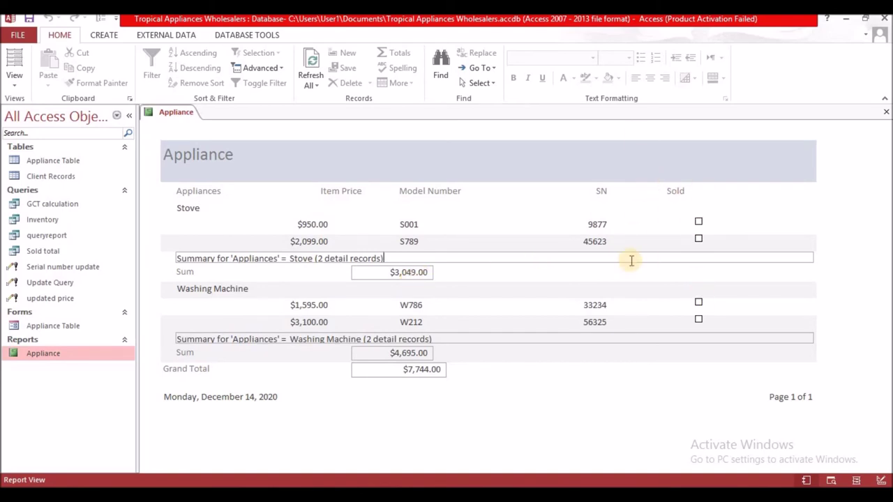
Close the report and open the Client Records and Appliance Table tables to review their fields and records.
left_click(885, 112)
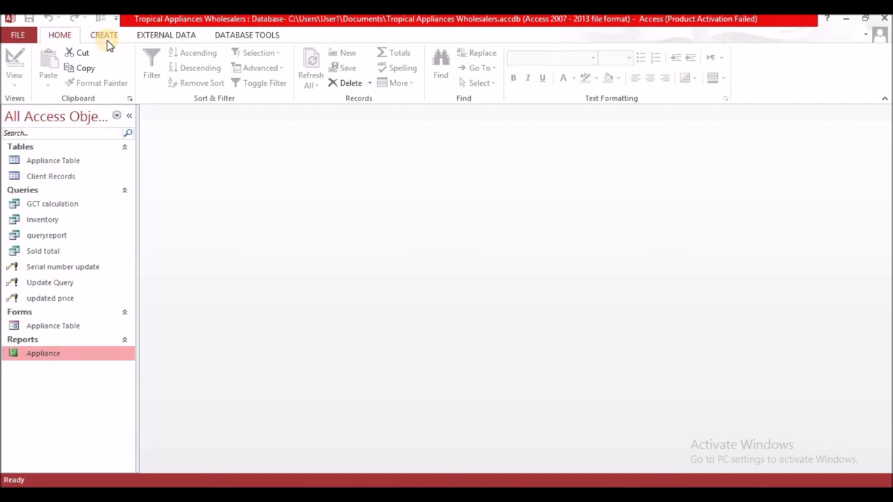
double_click(49, 177)
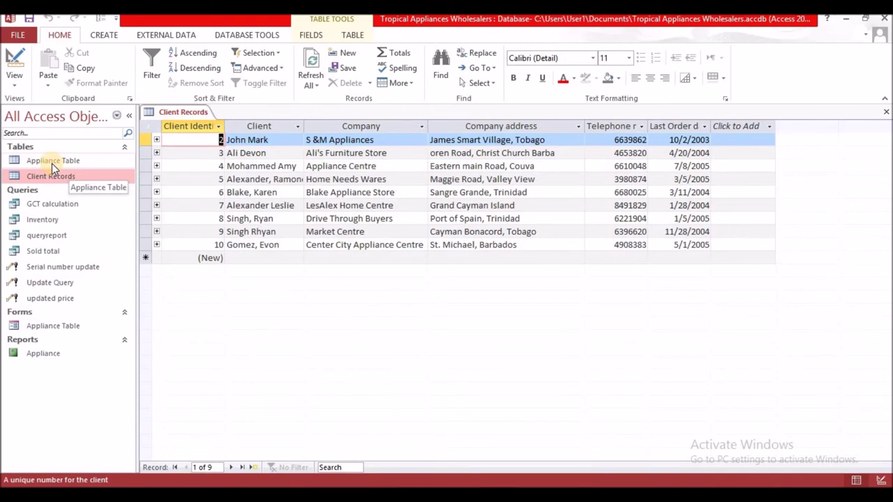
double_click(52, 163)
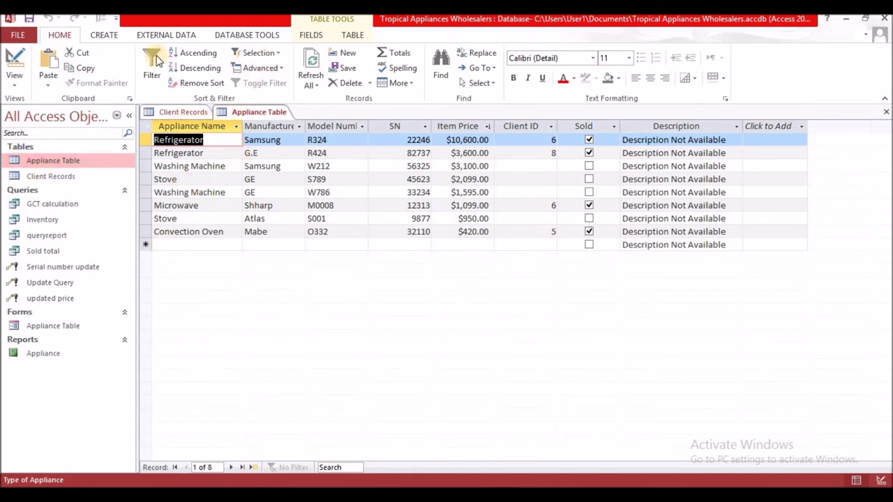
Create a new query in Design View based on the Appliance Table and Client Records tables.
left_click(104, 36)
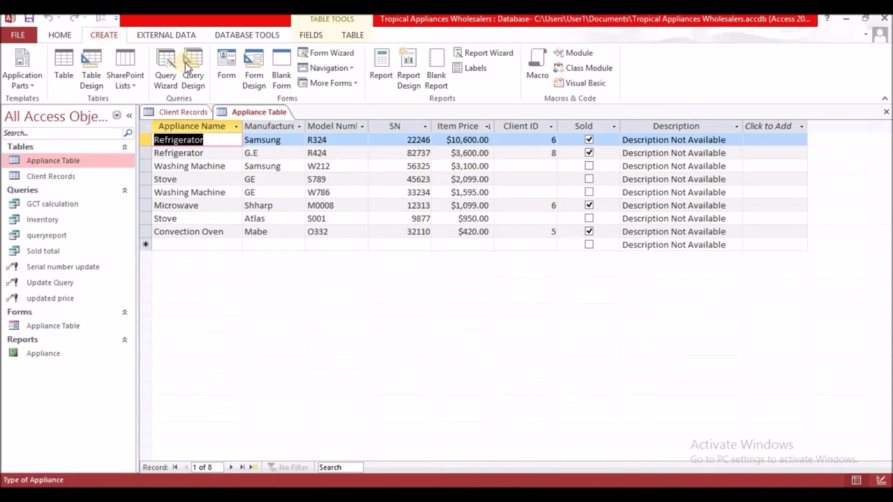
left_click(194, 78)
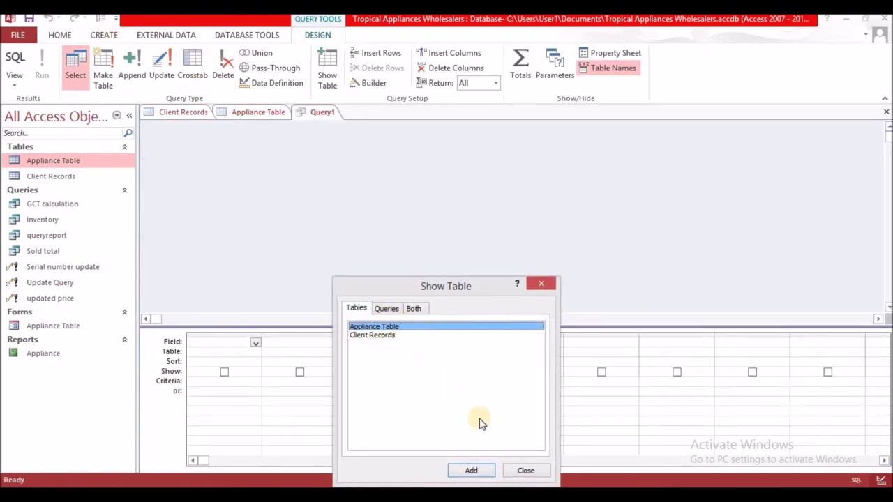
left_click(470, 471)
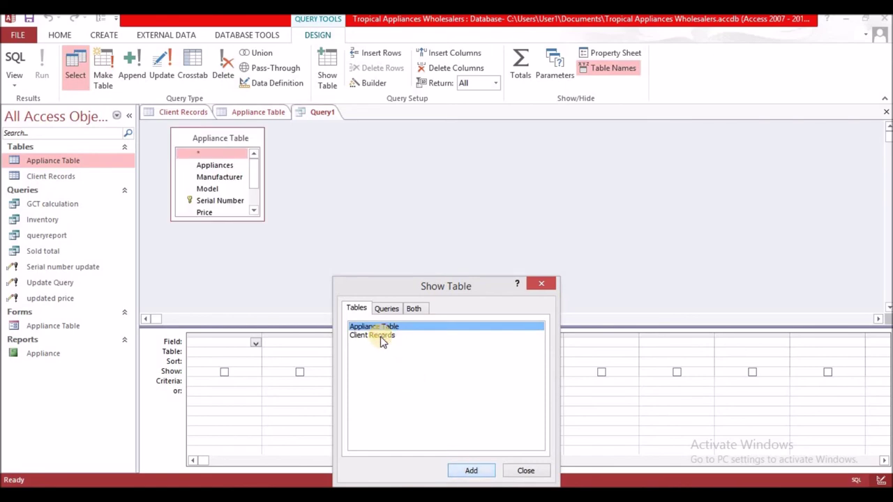
left_click(383, 336)
left_click(477, 477)
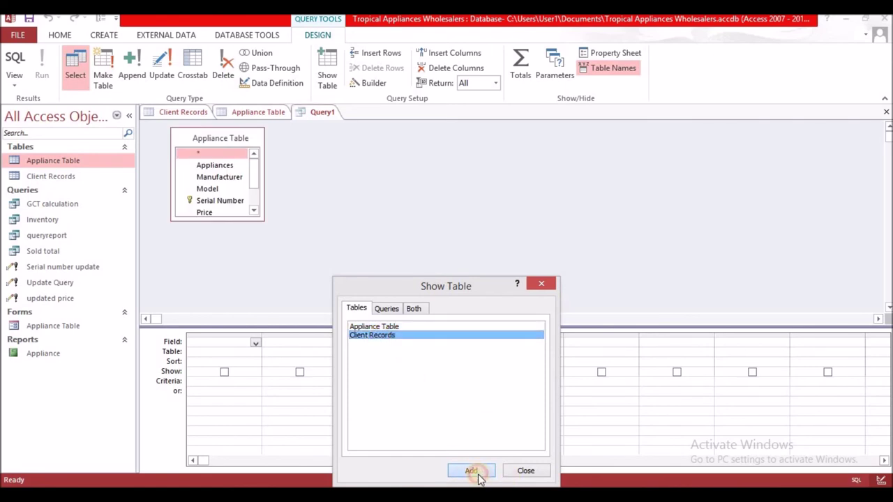
left_click(538, 285)
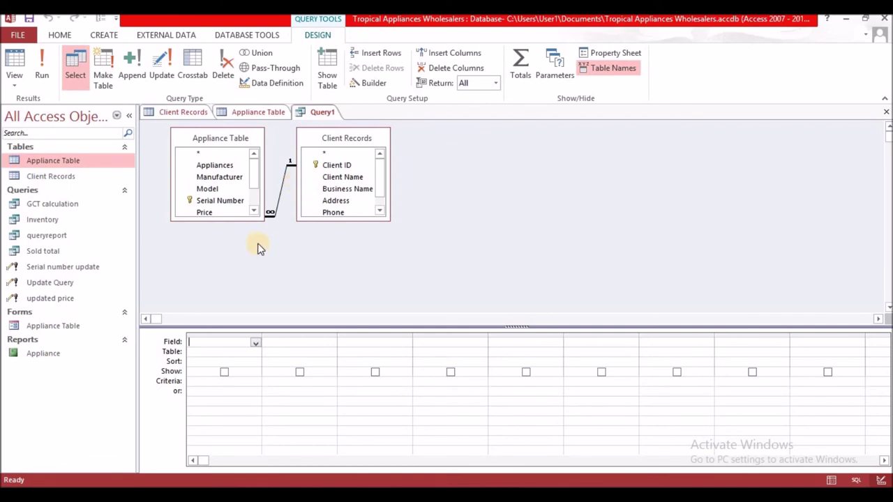
Add the Appliances field from Appliance Table and the Client Name field from Client Records to the query.
double_click(222, 168)
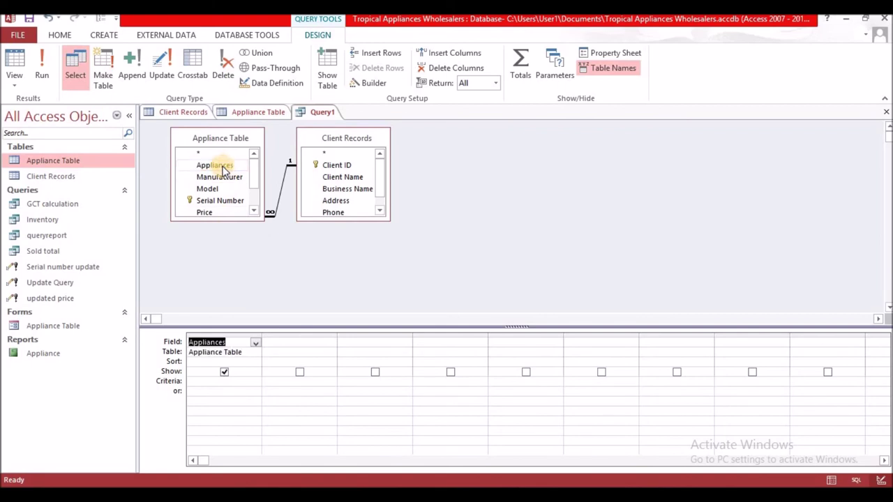
left_click(343, 178)
double_click(343, 178)
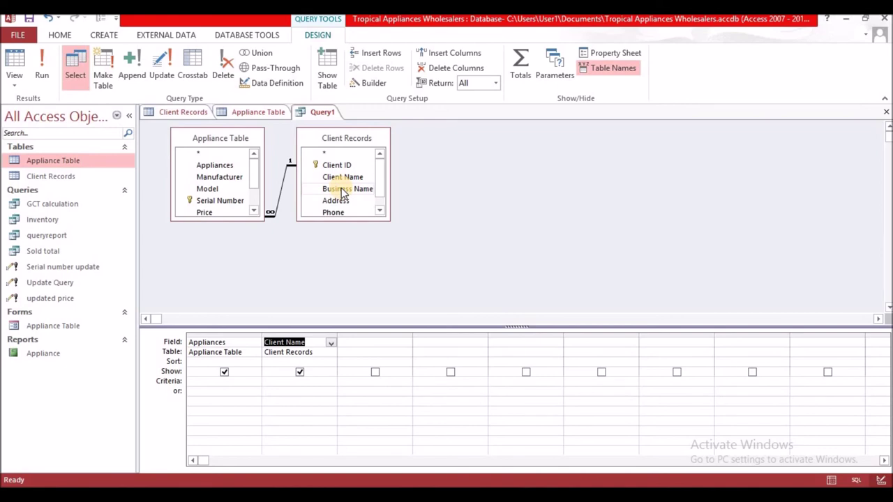
key("ctrl+z")
left_click(253, 209)
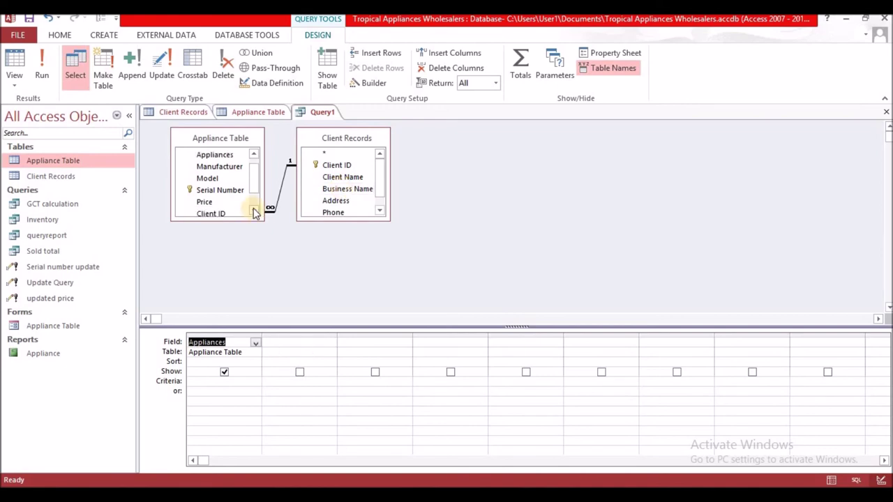
double_click(336, 180)
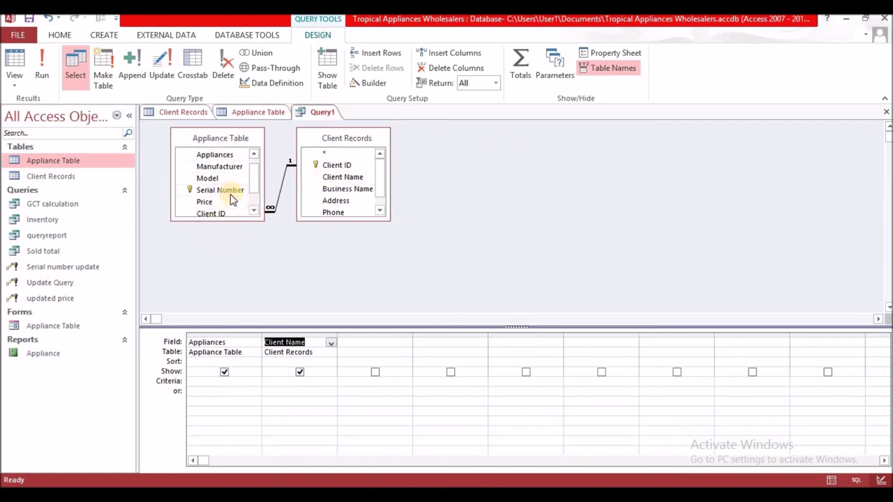
Add the Client ID field from Client Records to the query.
double_click(337, 165)
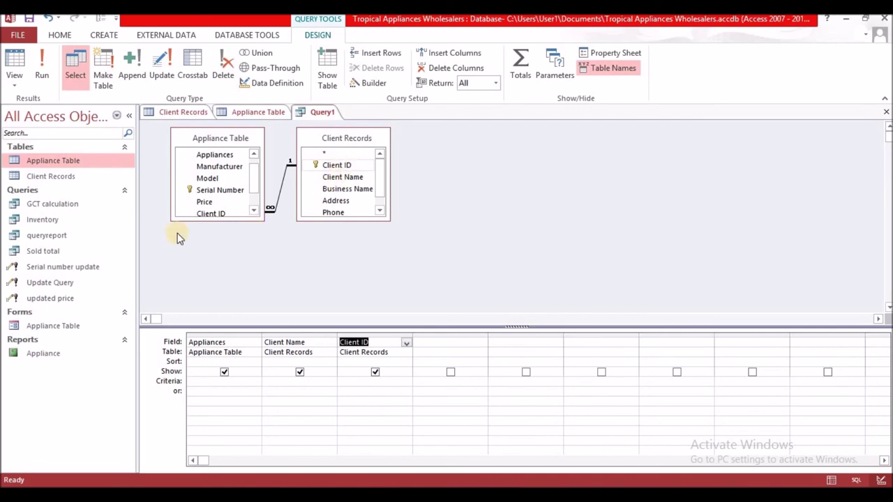
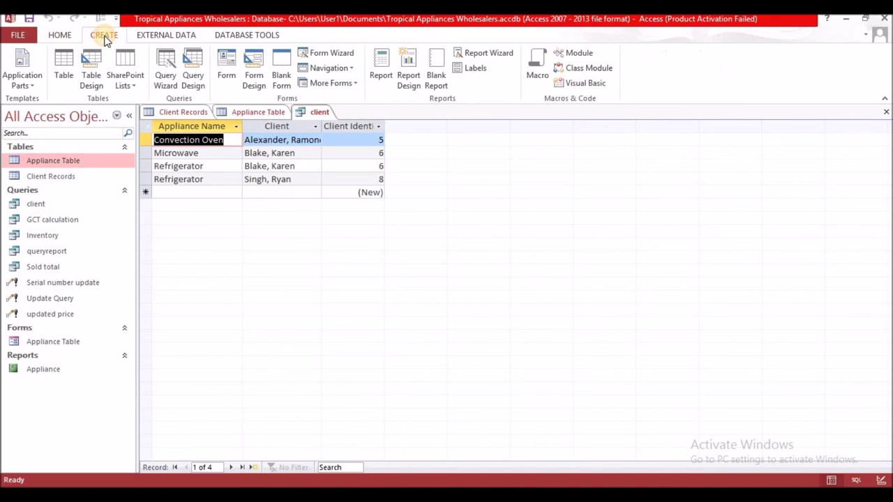
Start a Report Wizard report on the client query with all its fields, viewing the data by Appliance Table.
left_click(472, 56)
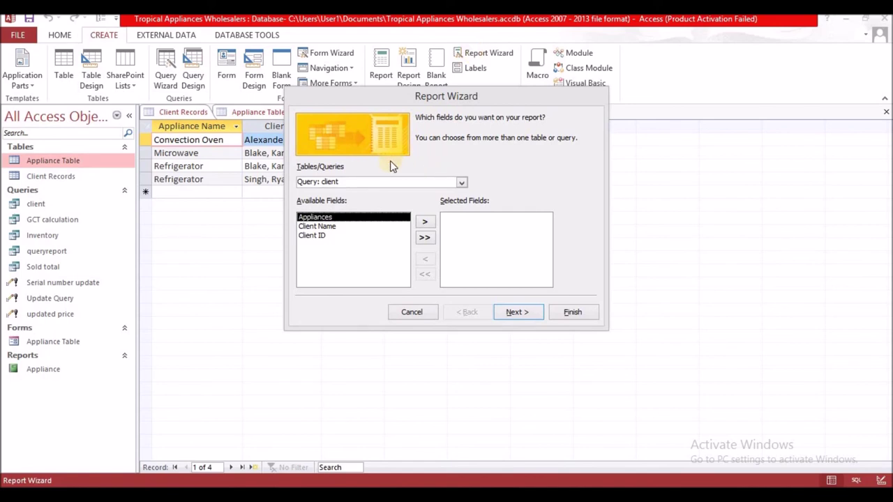
left_click(425, 239)
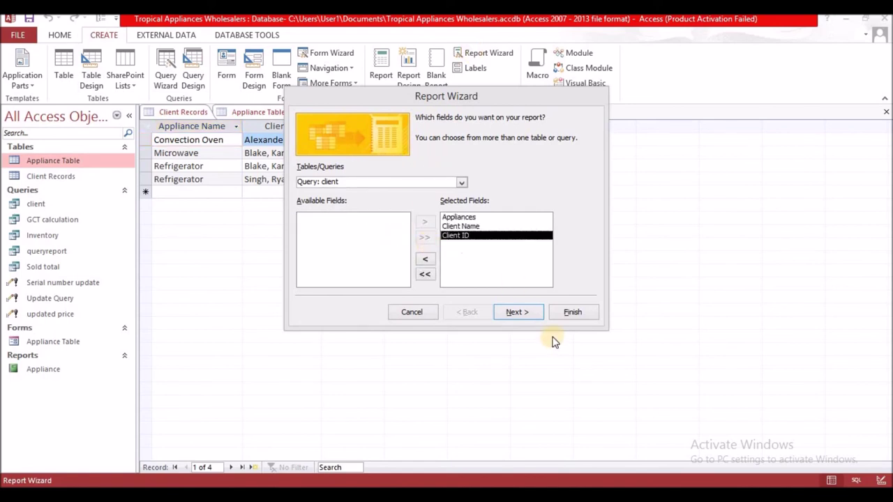
left_click(516, 312)
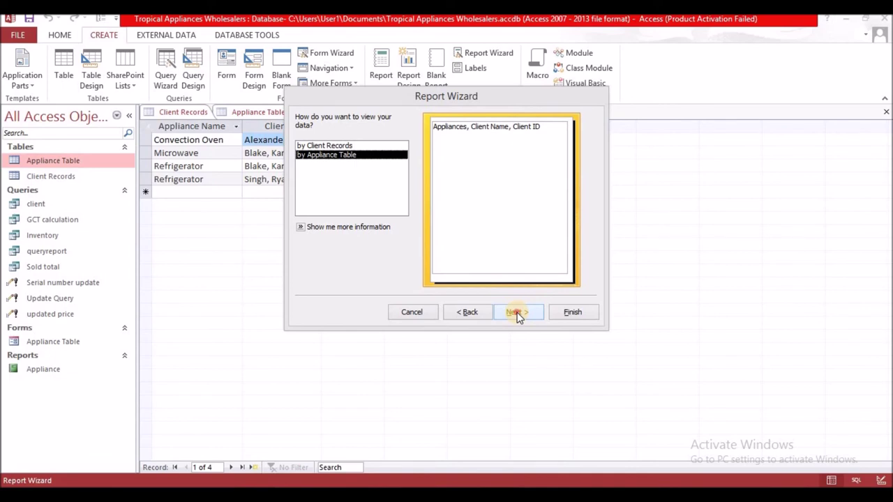
left_click(516, 313)
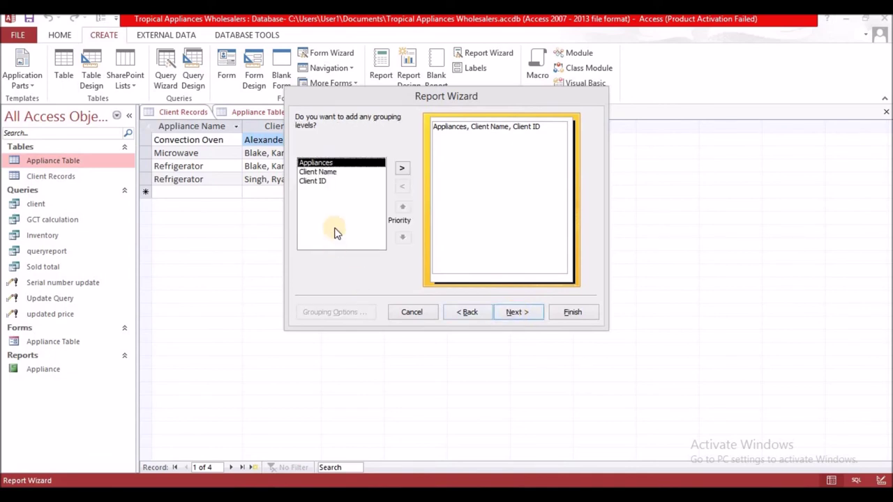
Group the report by Appliances and sort its detail records by Client Name in ascending order.
double_click(314, 163)
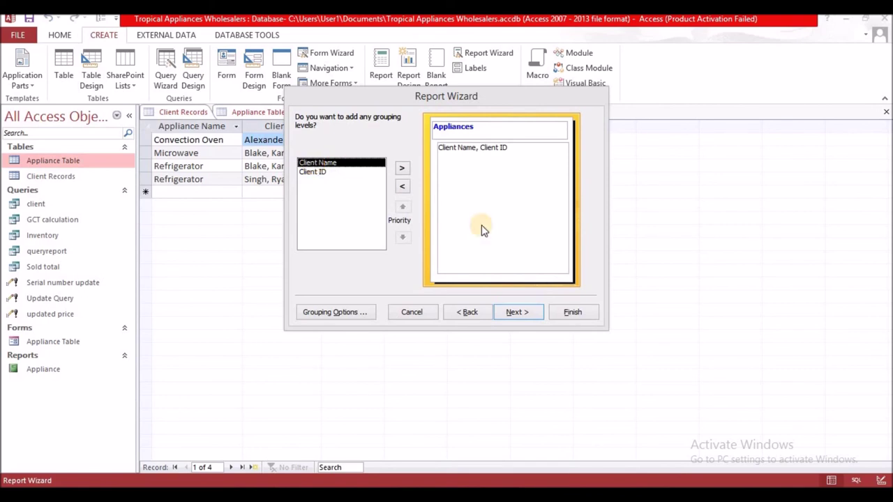
left_click(517, 314)
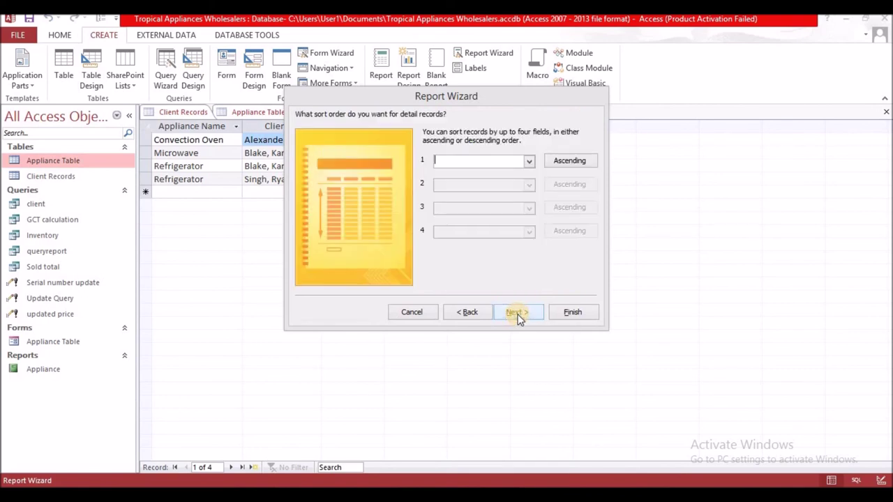
left_click(529, 162)
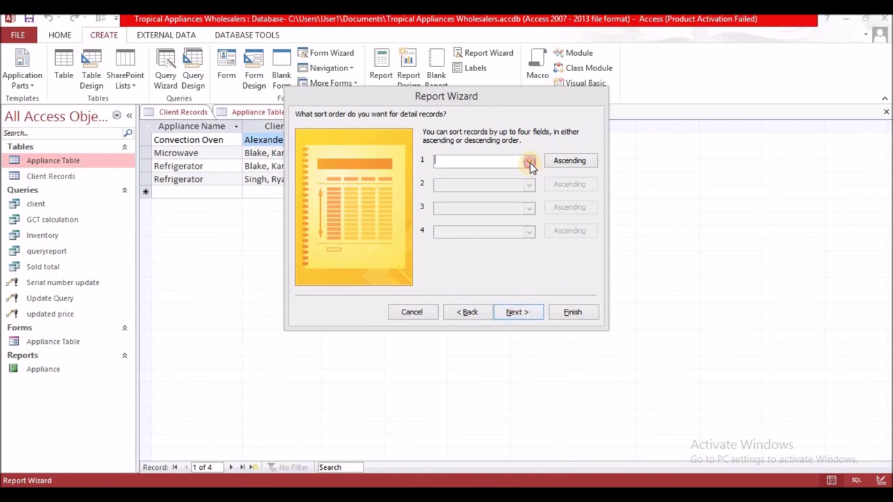
left_click(478, 183)
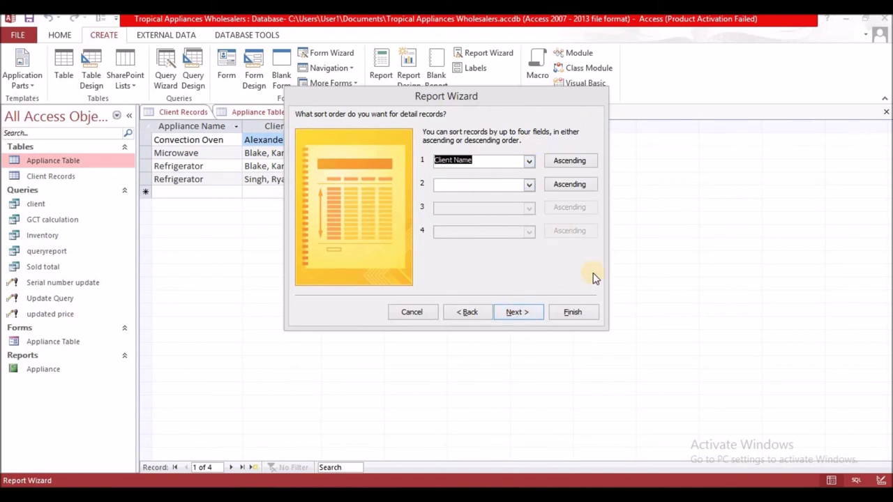
left_click(517, 314)
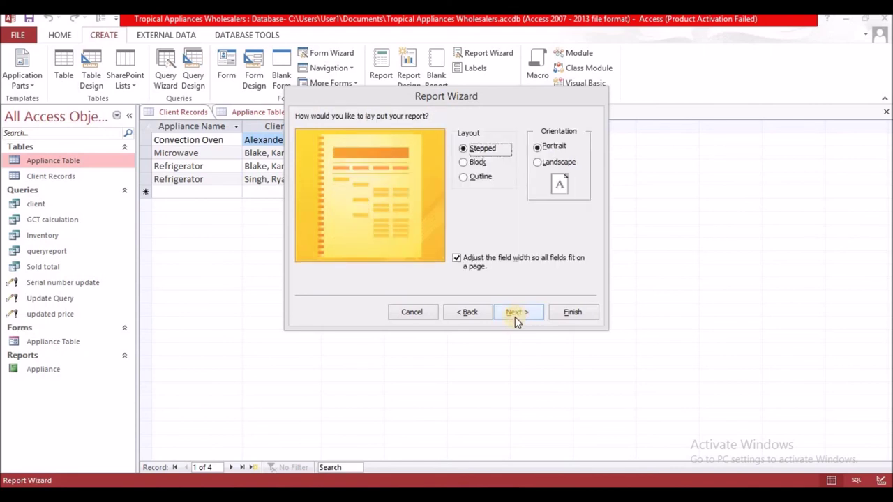
Give the report the Block layout, title it Client Report and finish the wizard with a preview.
left_click(477, 162)
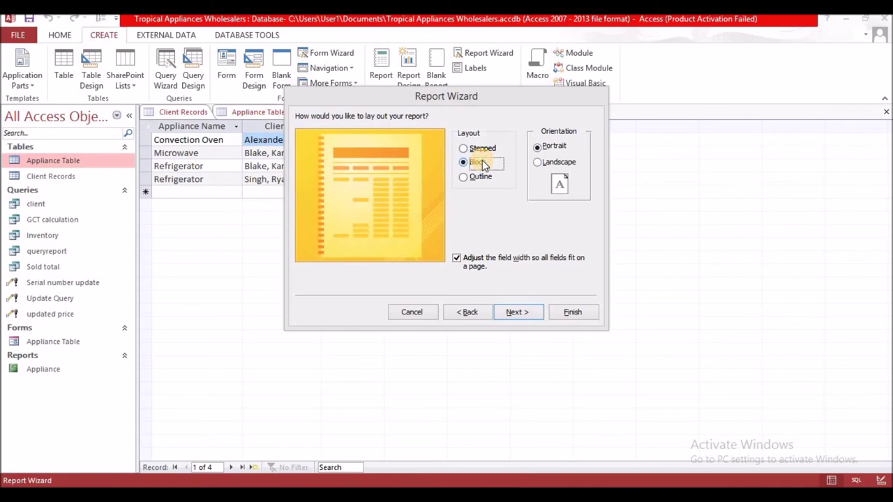
left_click(518, 313)
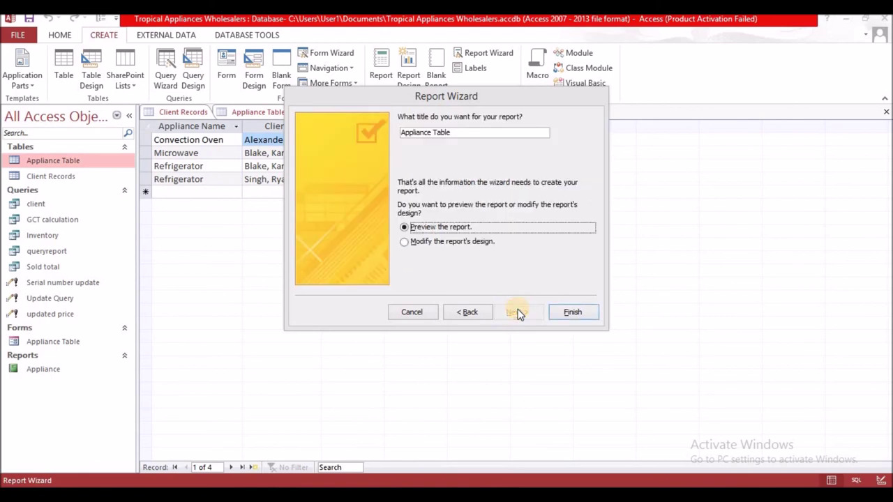
left_click(472, 133)
key("ctrl+a")
key("BackSpace")
type("client Repor")
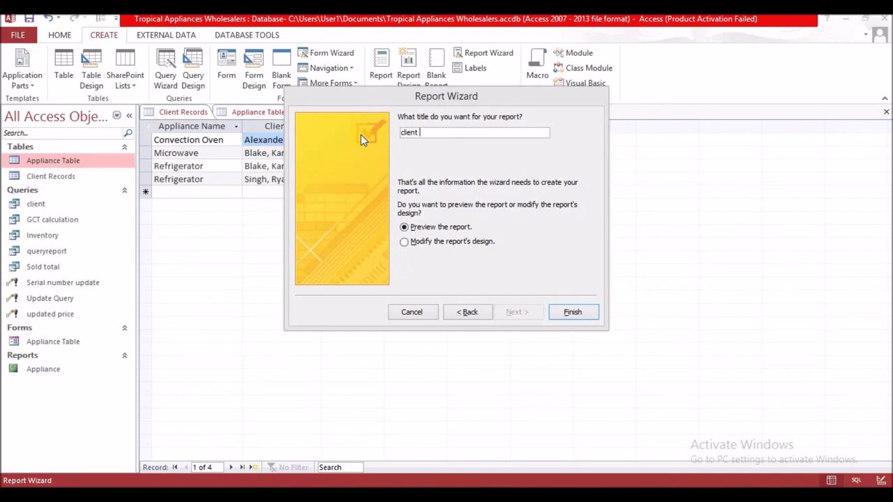
type("t")
key("Return")
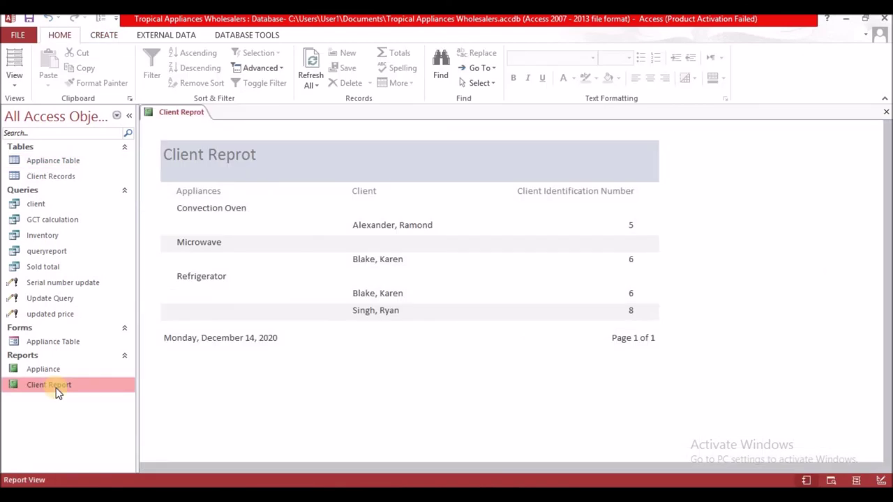